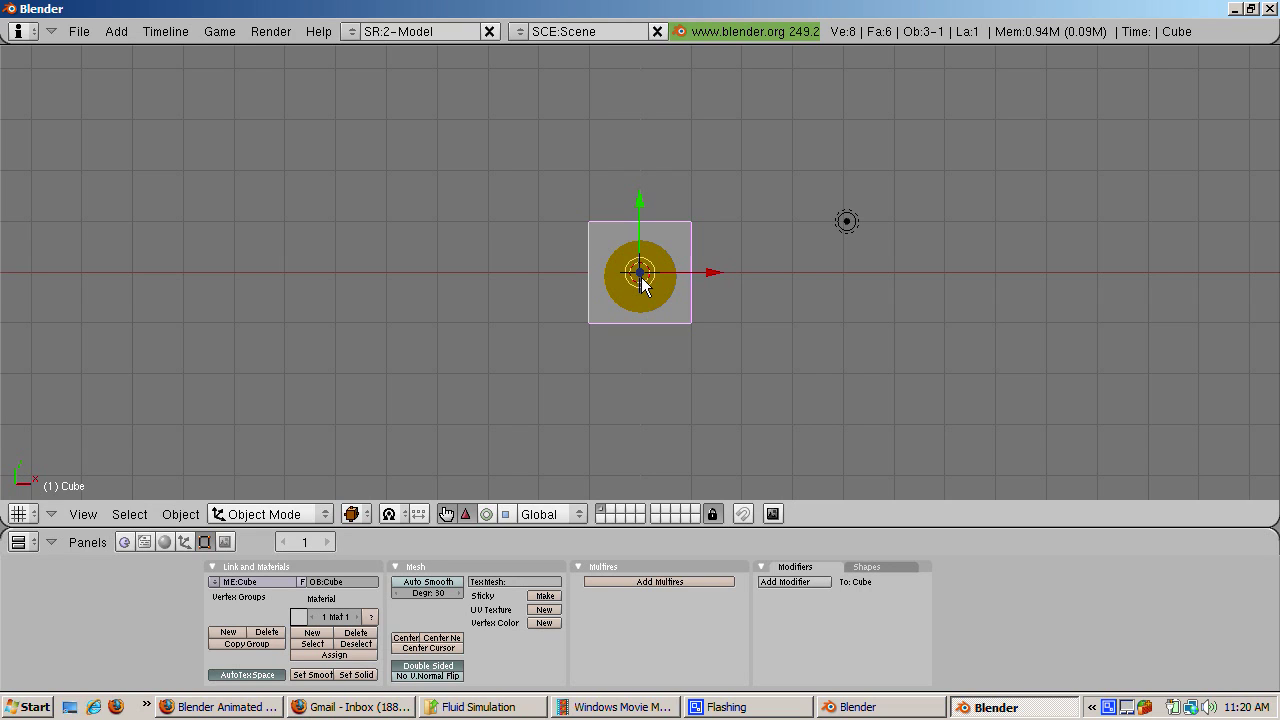
# In front view, scale the cube about 2.5 times along Z.
pyautogui.press('KP_1')
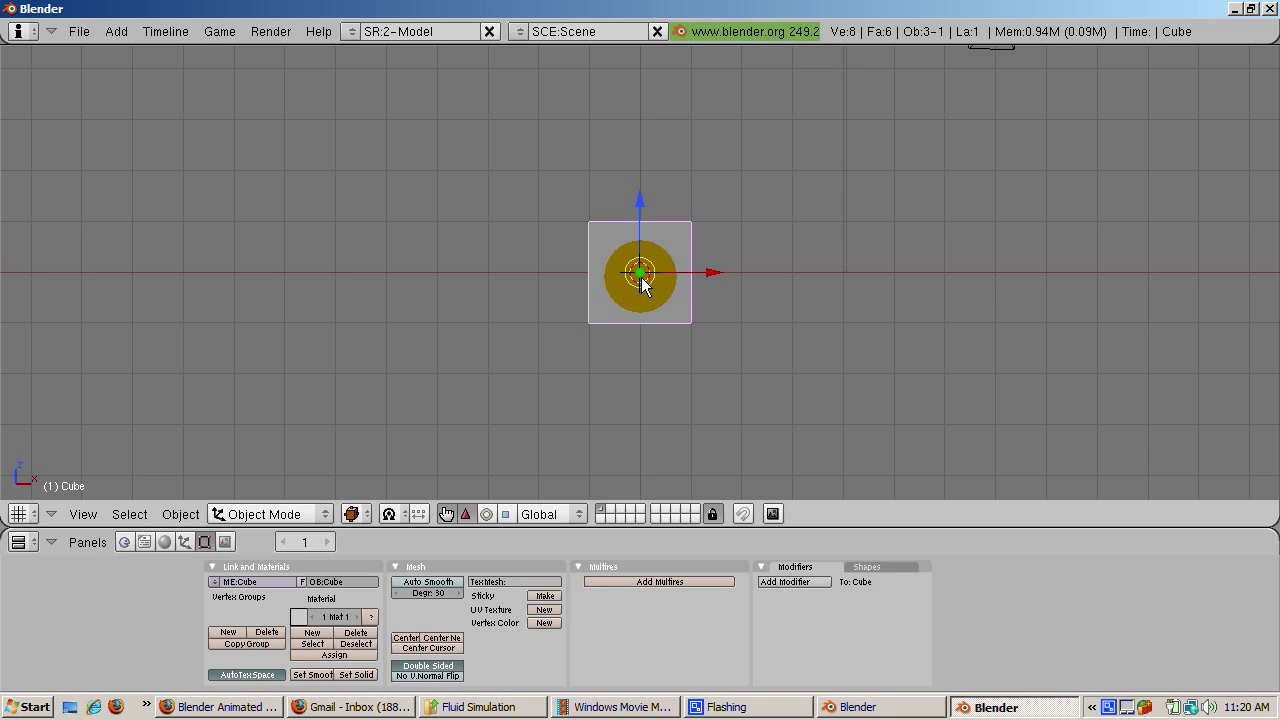
pyautogui.scroll(-2, 641, 277)
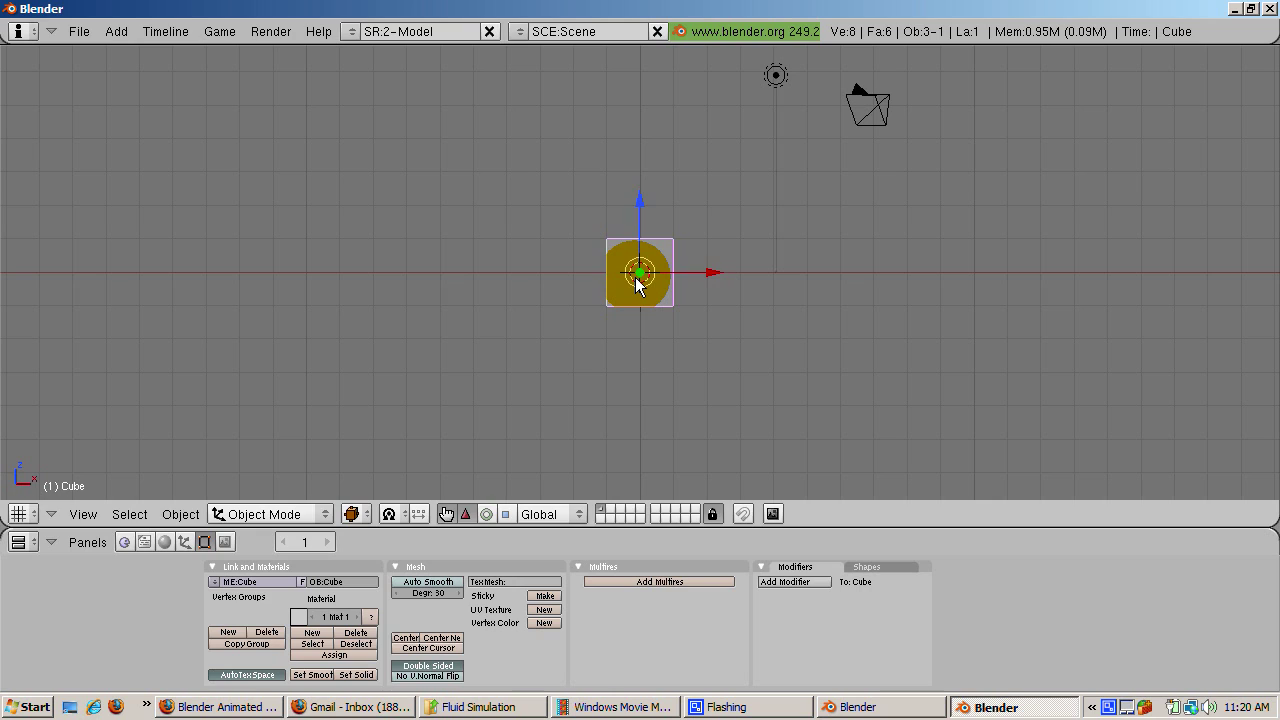
pyautogui.press('s')
pyautogui.press('z')
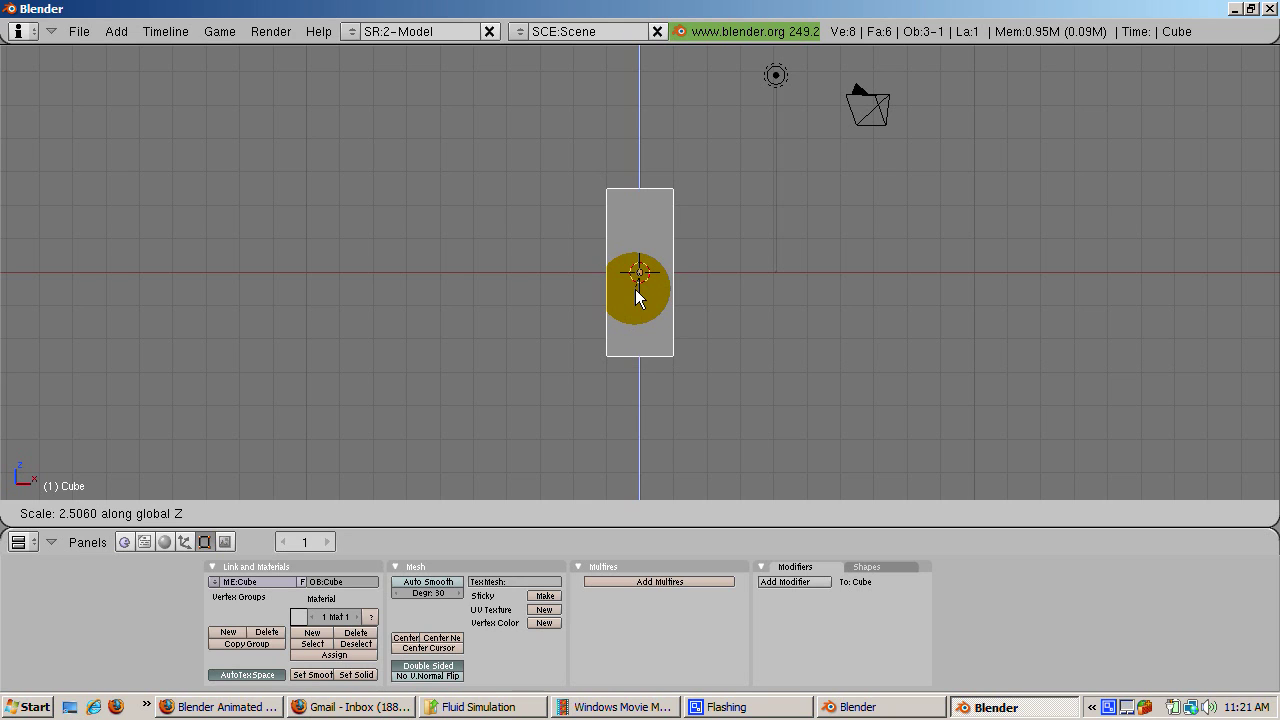
pyautogui.click(636, 289)
# Raise the tall cube along Z so its base rests on the ground line.
pyautogui.press('g')
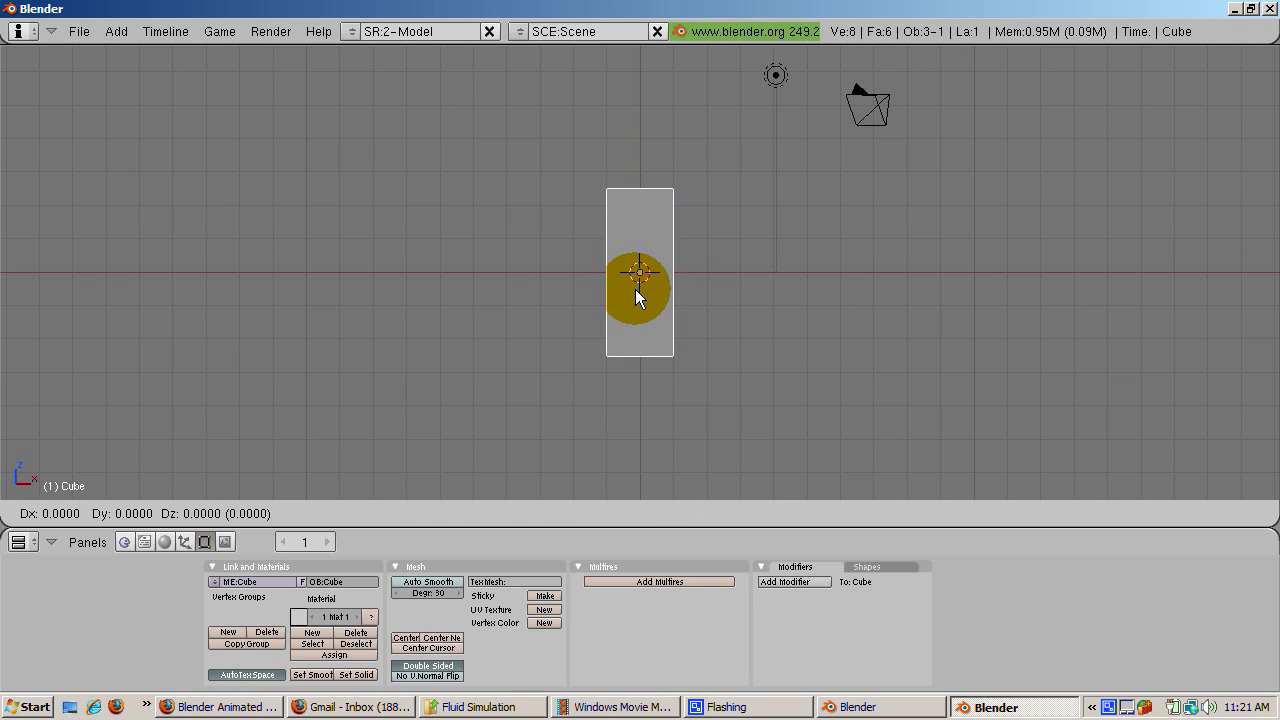
pyautogui.press('z')
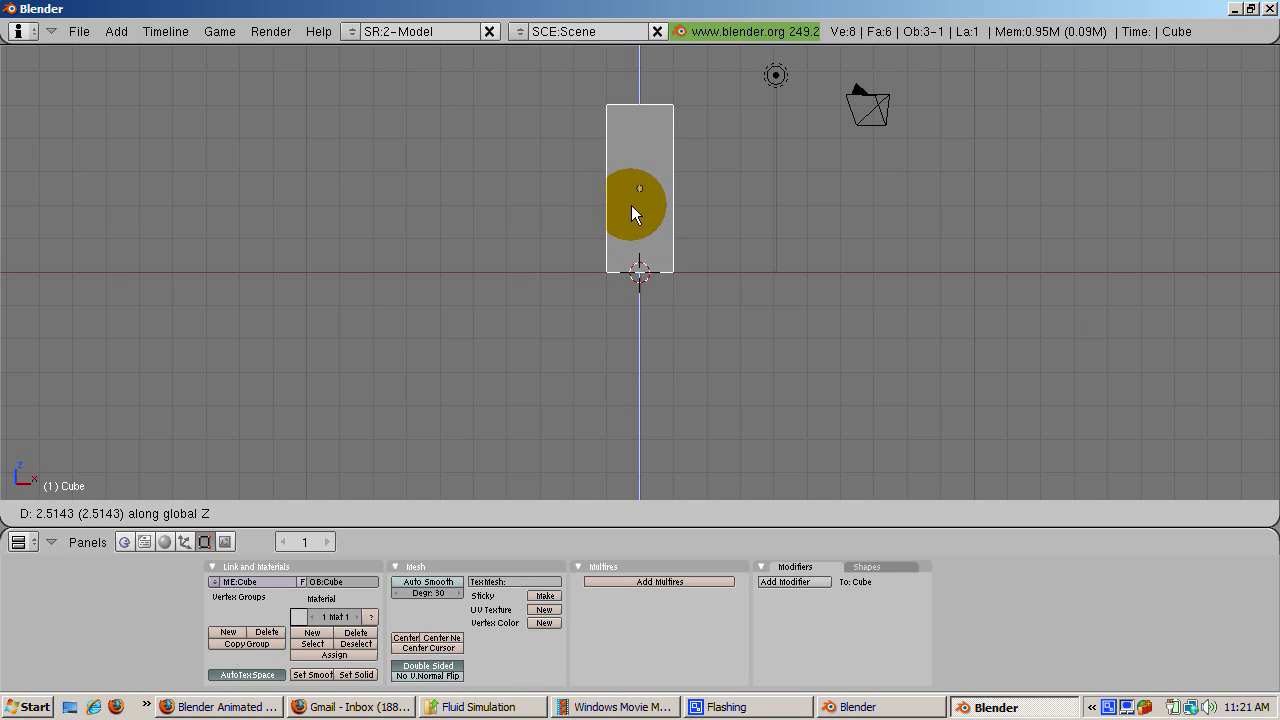
pyautogui.click(631, 206)
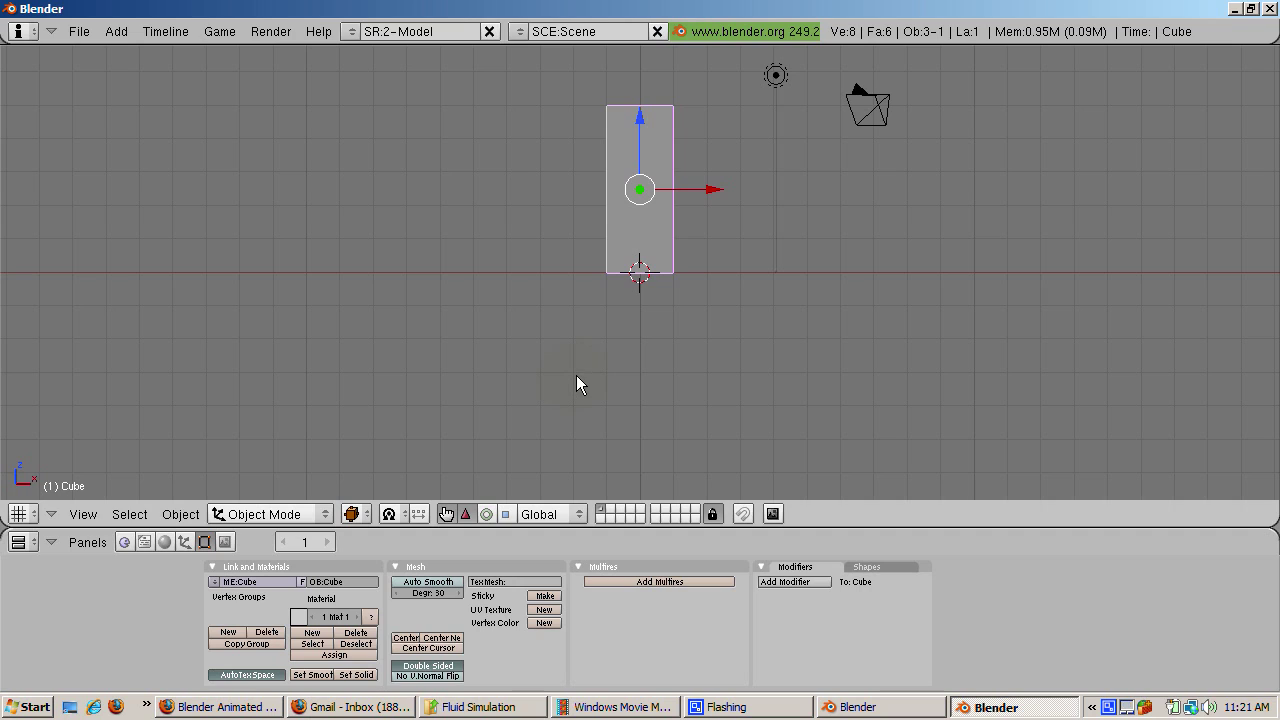
# Duplicate the tall cube as Cube.001 about 10 units to the right, then reselect the original.
pyautogui.click(642, 274)
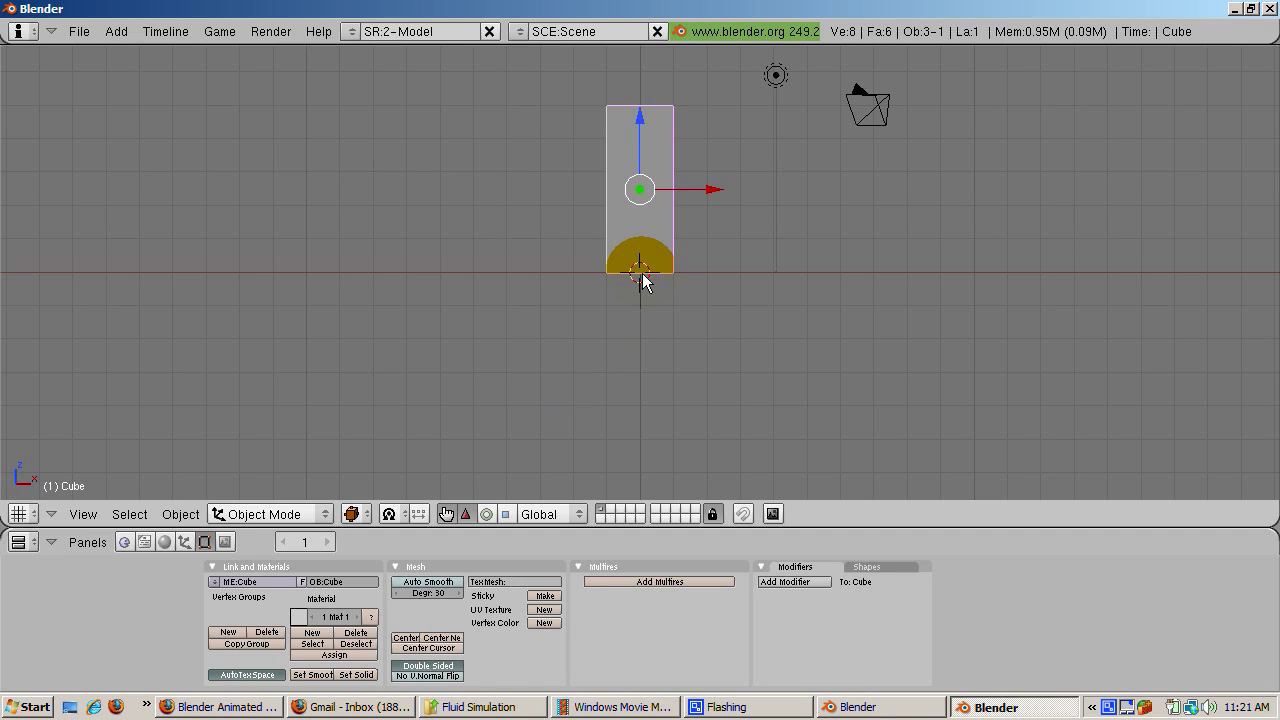
pyautogui.hotkey('shift', 'd')
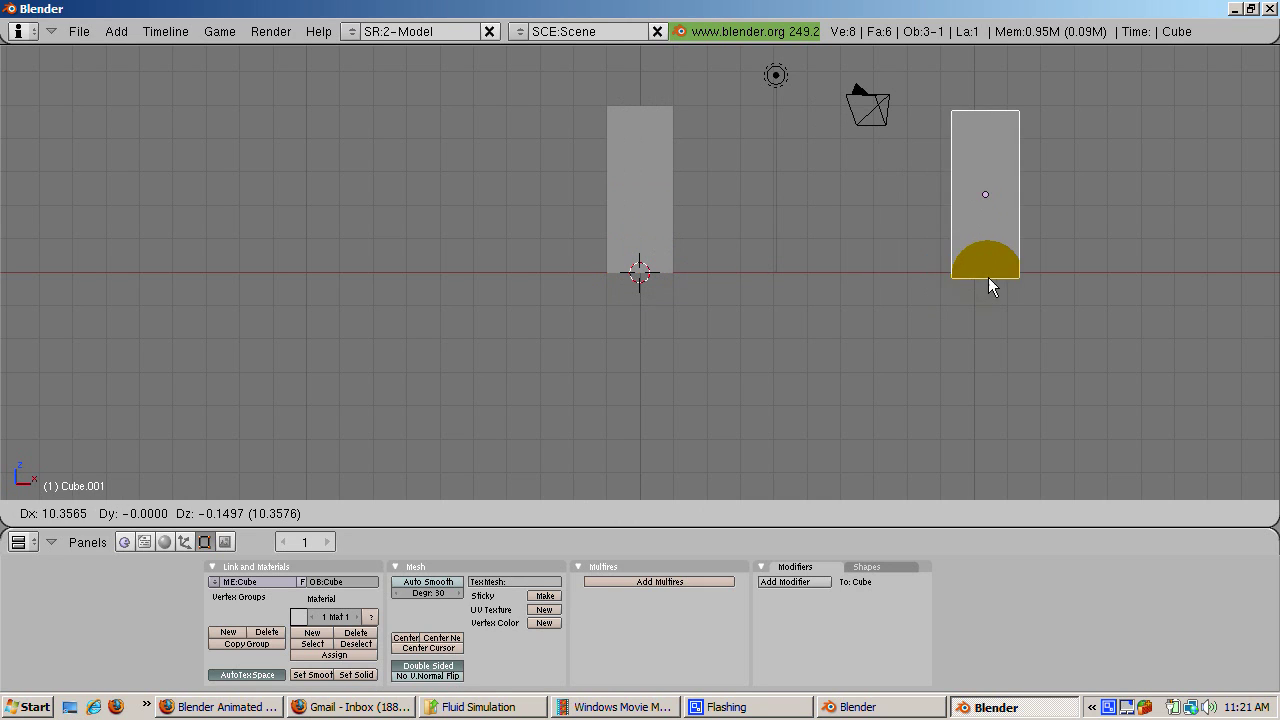
pyautogui.click(1080, 280)
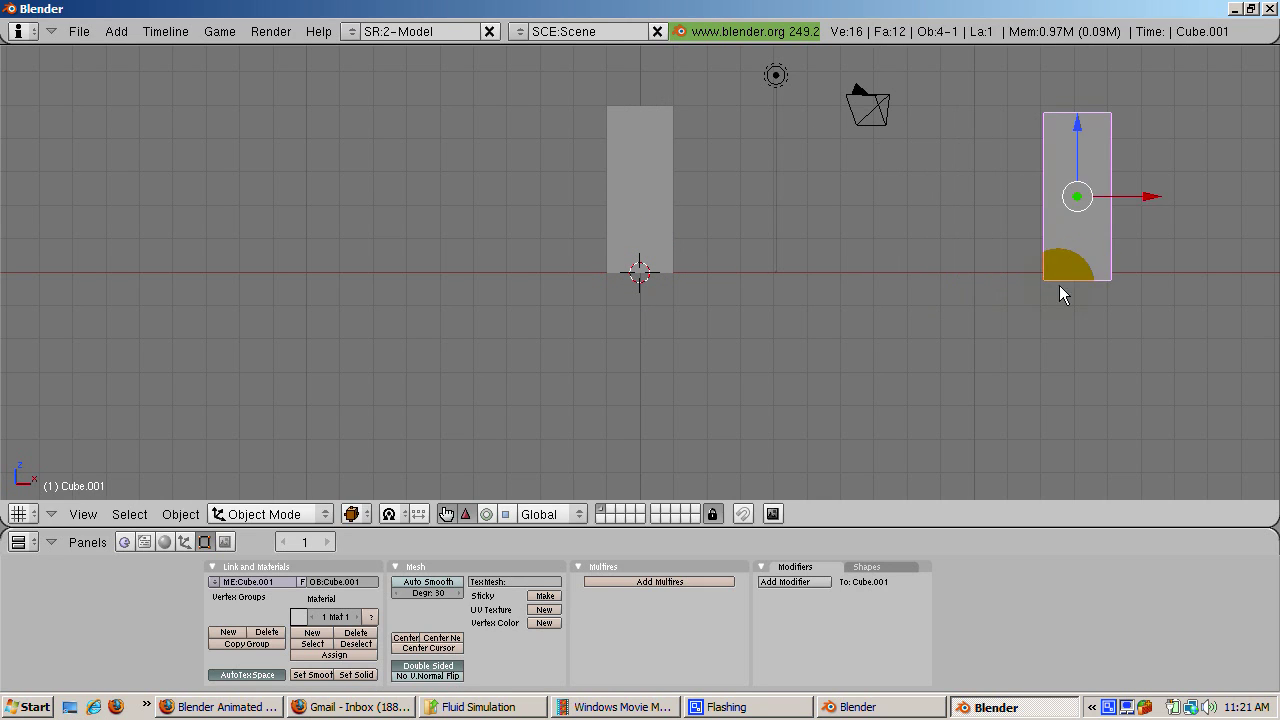
pyautogui.click(641, 246)
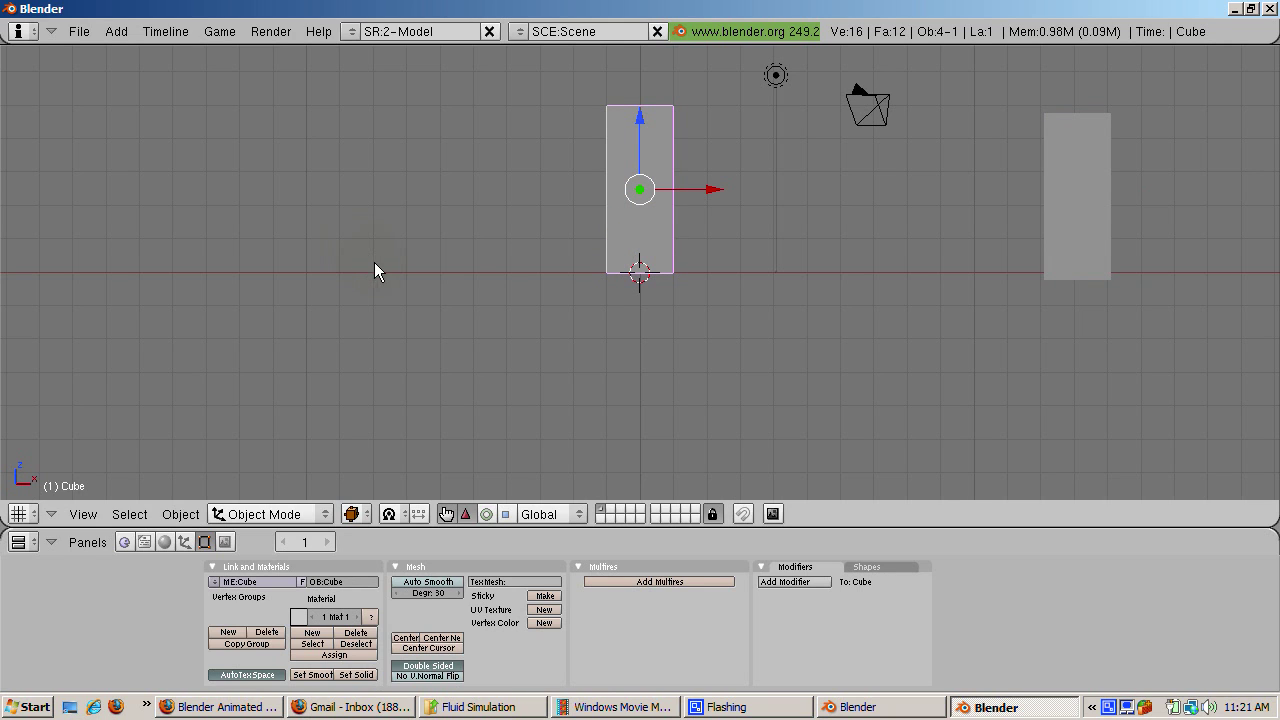
# Change the tall cube's object name from Cube to Domain in Transform Properties.
pyautogui.press('n')
pyautogui.click(100, 90)
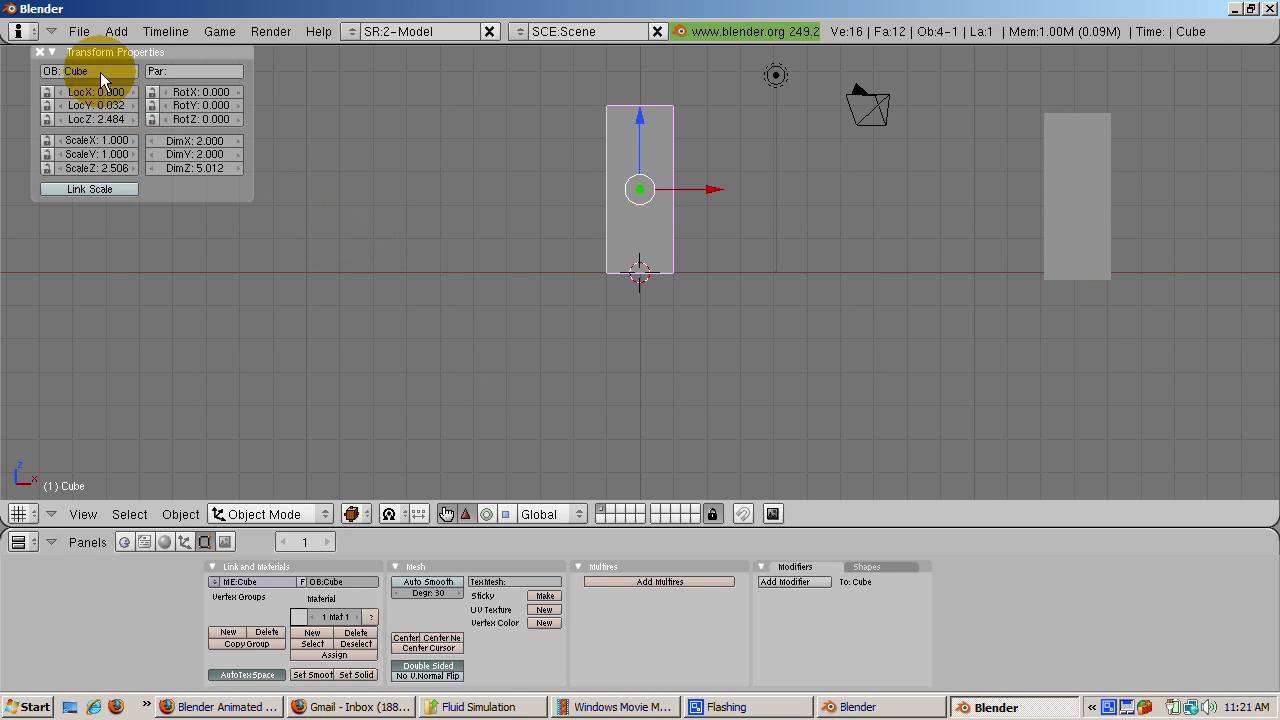
pyautogui.click(100, 74)
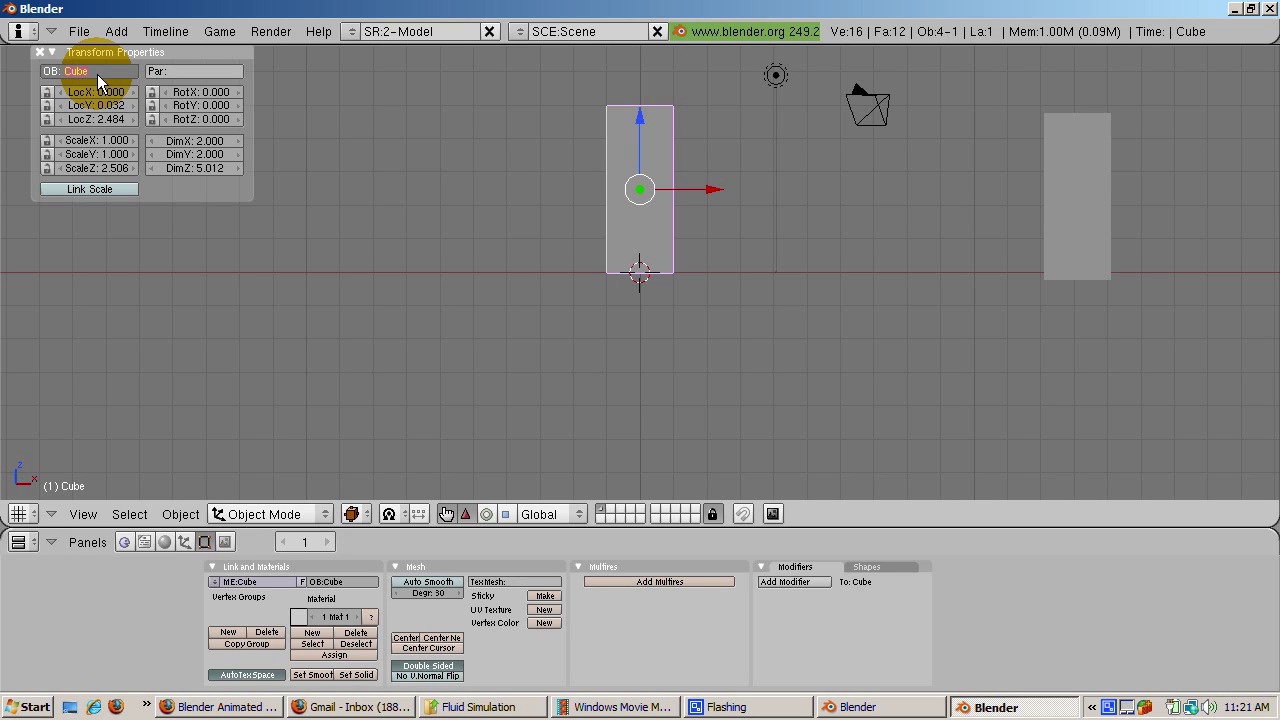
pyautogui.write('Domain')
pyautogui.press('Return')
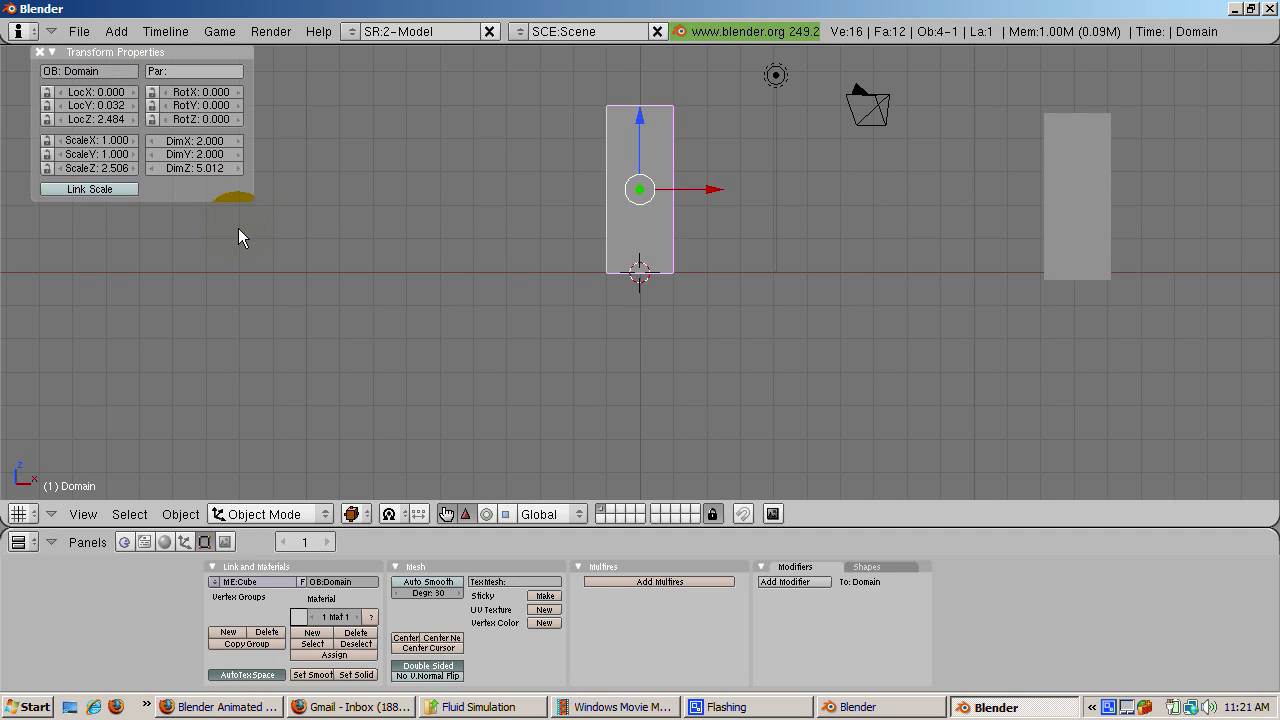
pyautogui.click(263, 512)
pyautogui.click(182, 543)
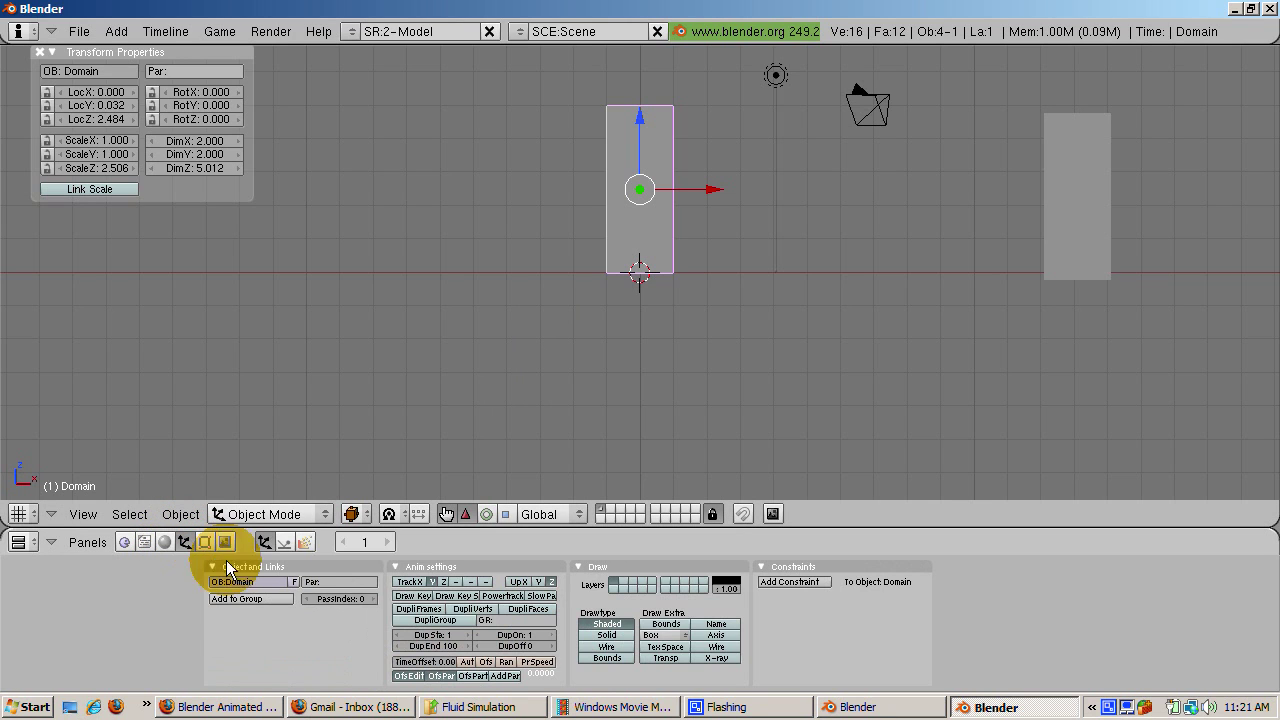
# Enable fluid simulation on the cube as a Domain type and switch to wireframe display.
pyautogui.click(285, 543)
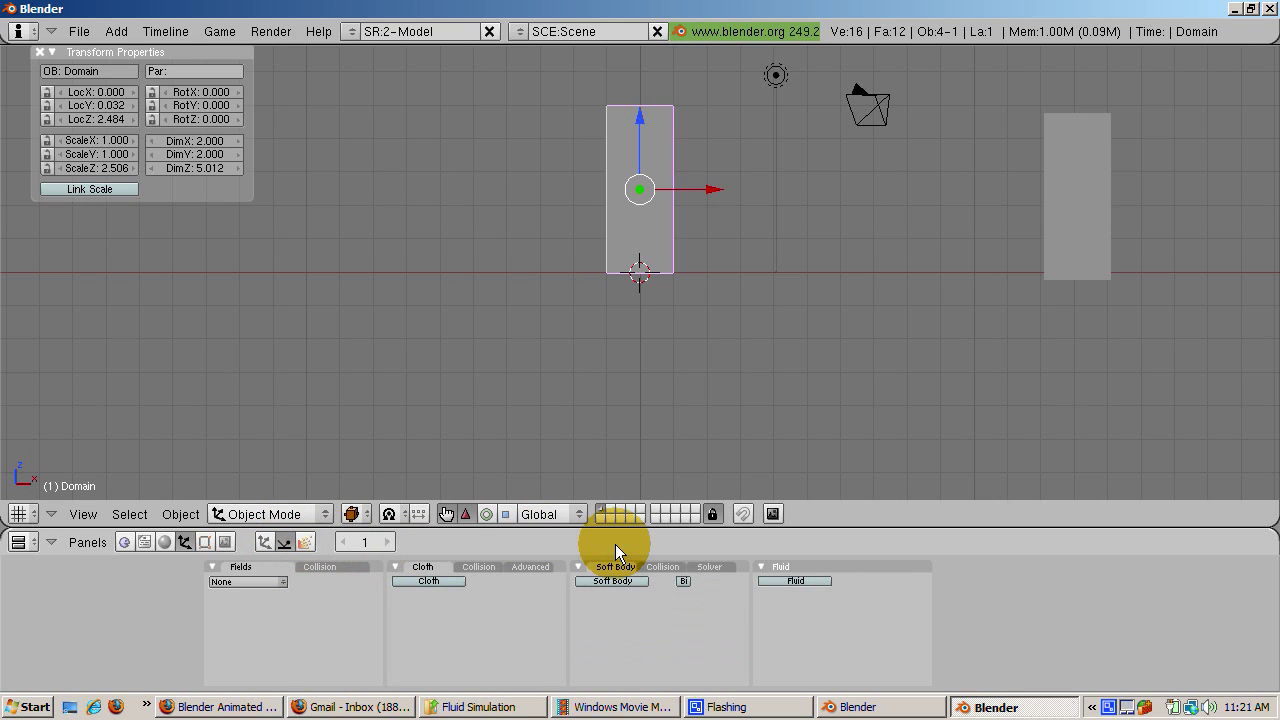
pyautogui.click(795, 581)
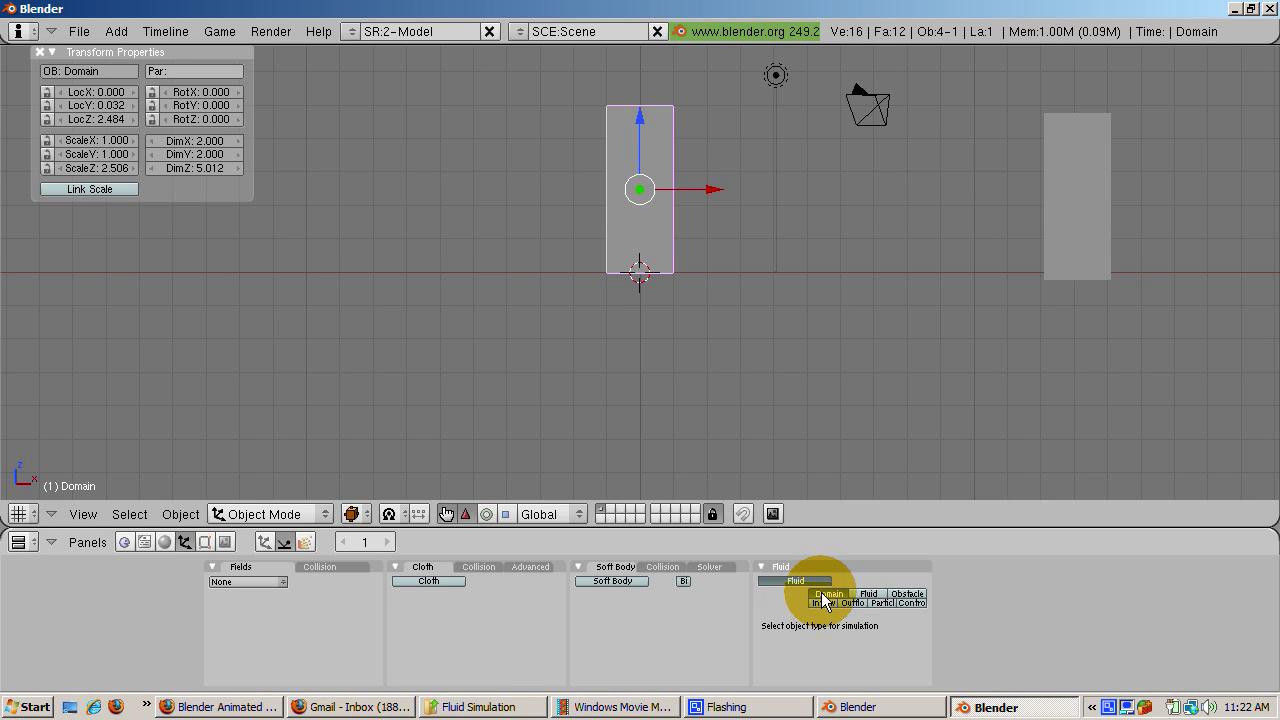
pyautogui.click(826, 595)
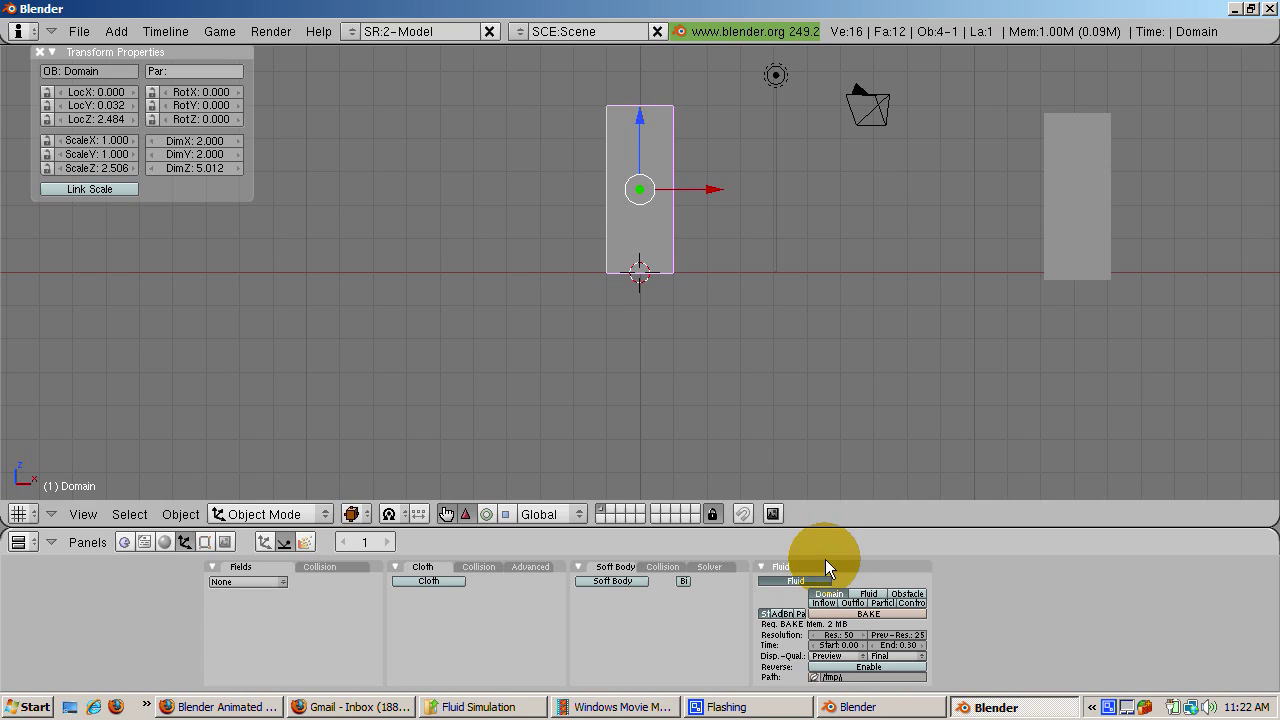
pyautogui.press('z')
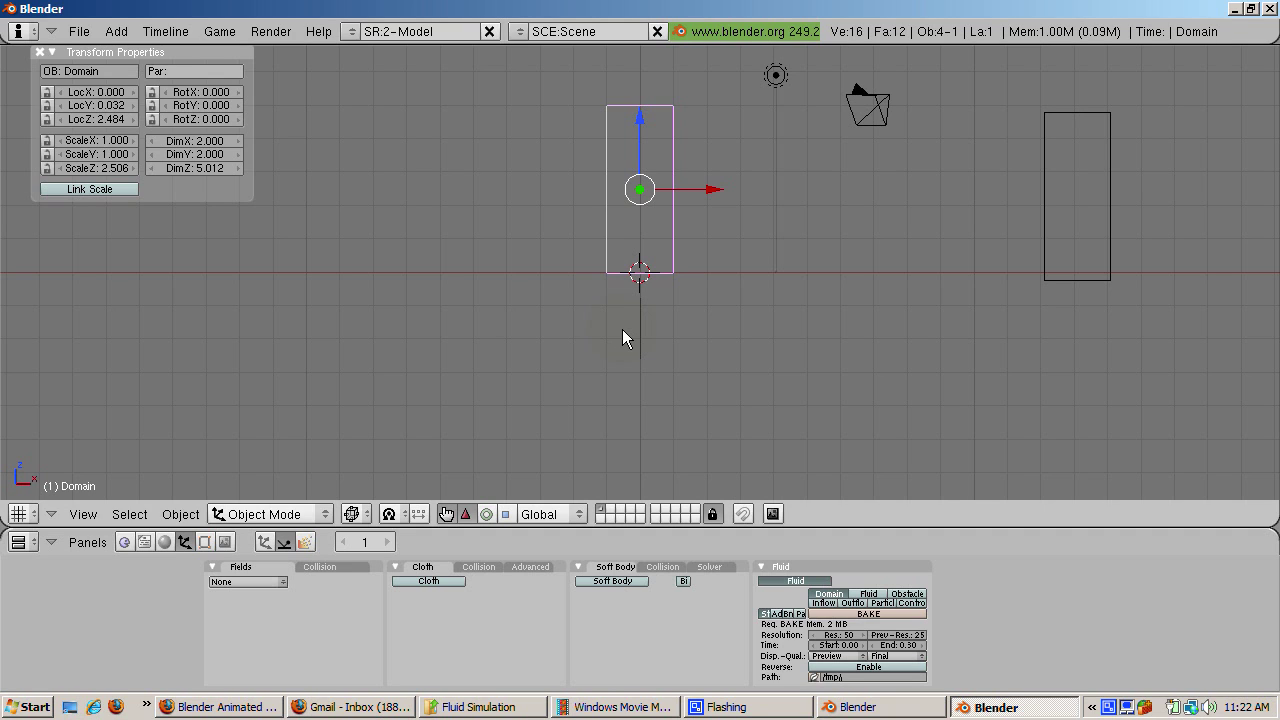
# Add an icosphere with default settings.
pyautogui.press('space')
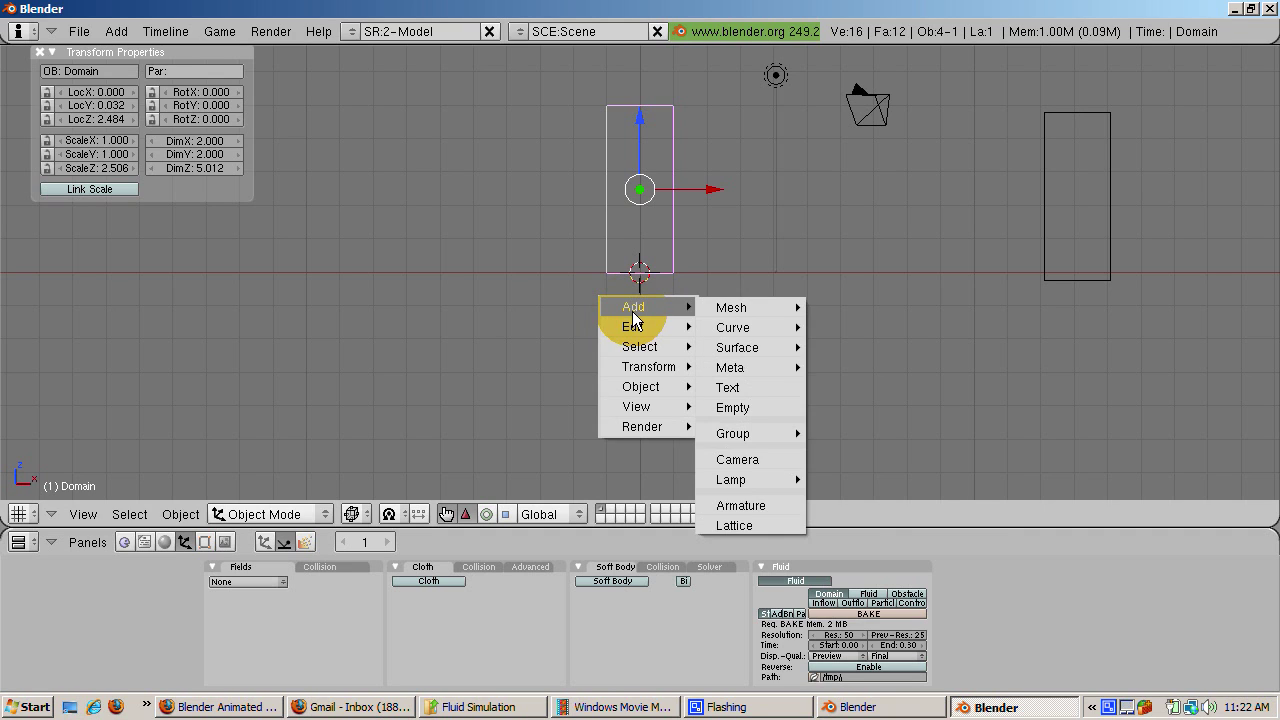
pyautogui.moveTo(730, 313)
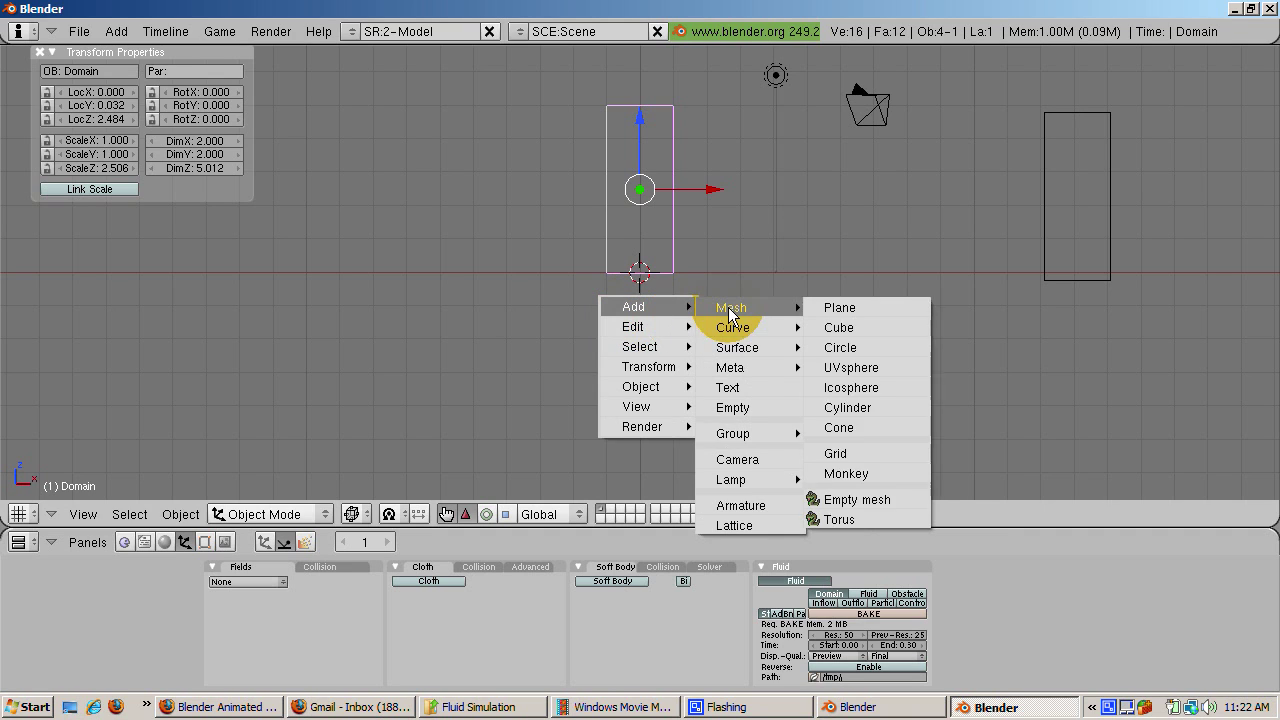
pyautogui.click(838, 391)
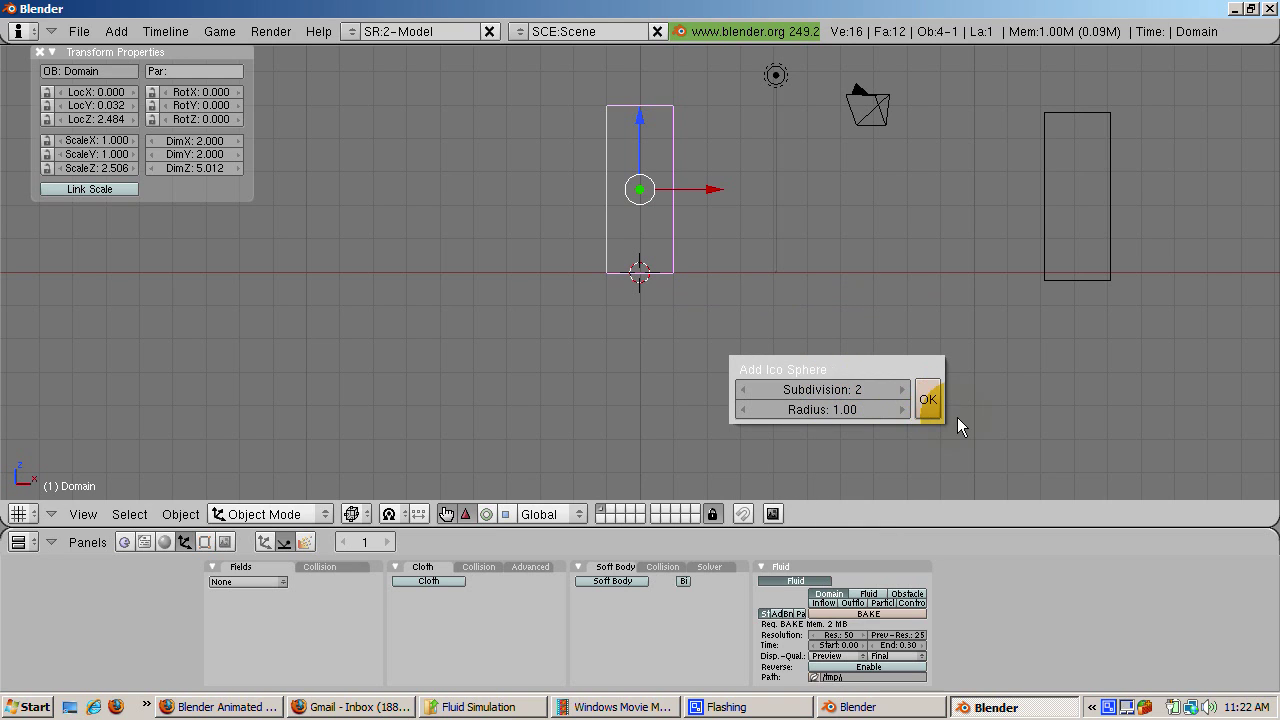
pyautogui.click(928, 399)
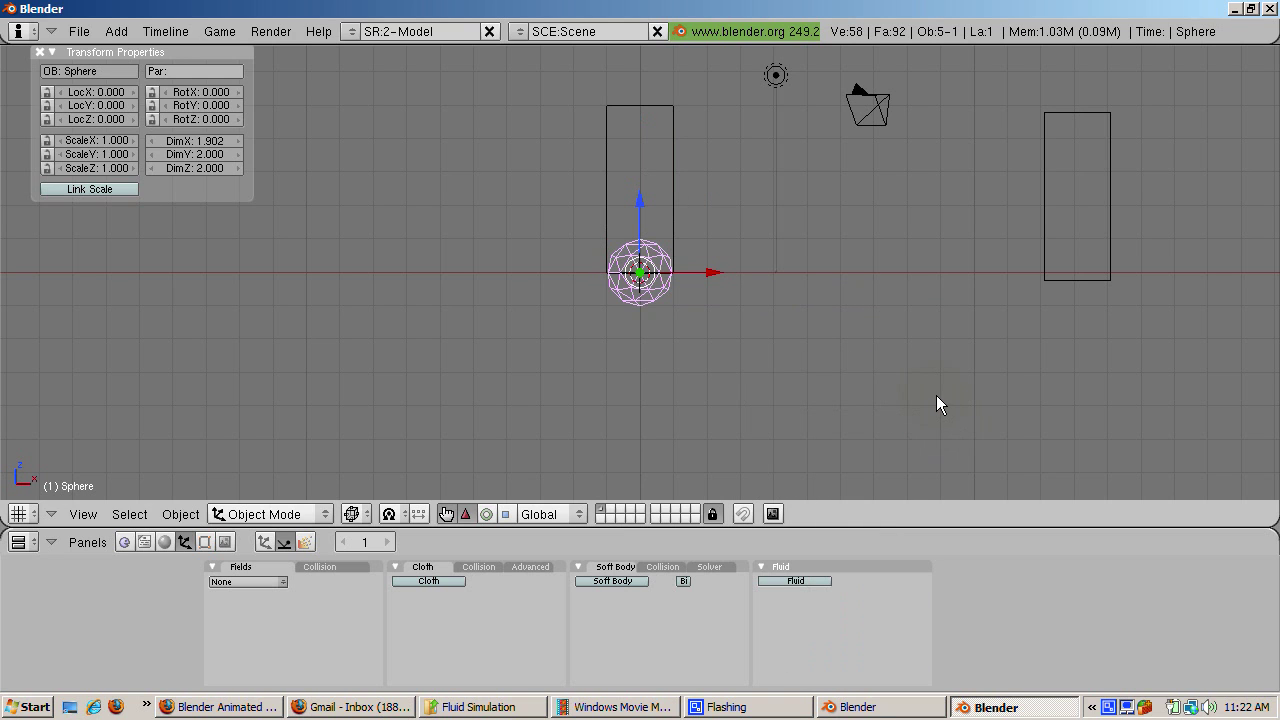
# Scale the sphere to 0.625 and raise it to Z 4.25 inside the box top.
pyautogui.press('s')
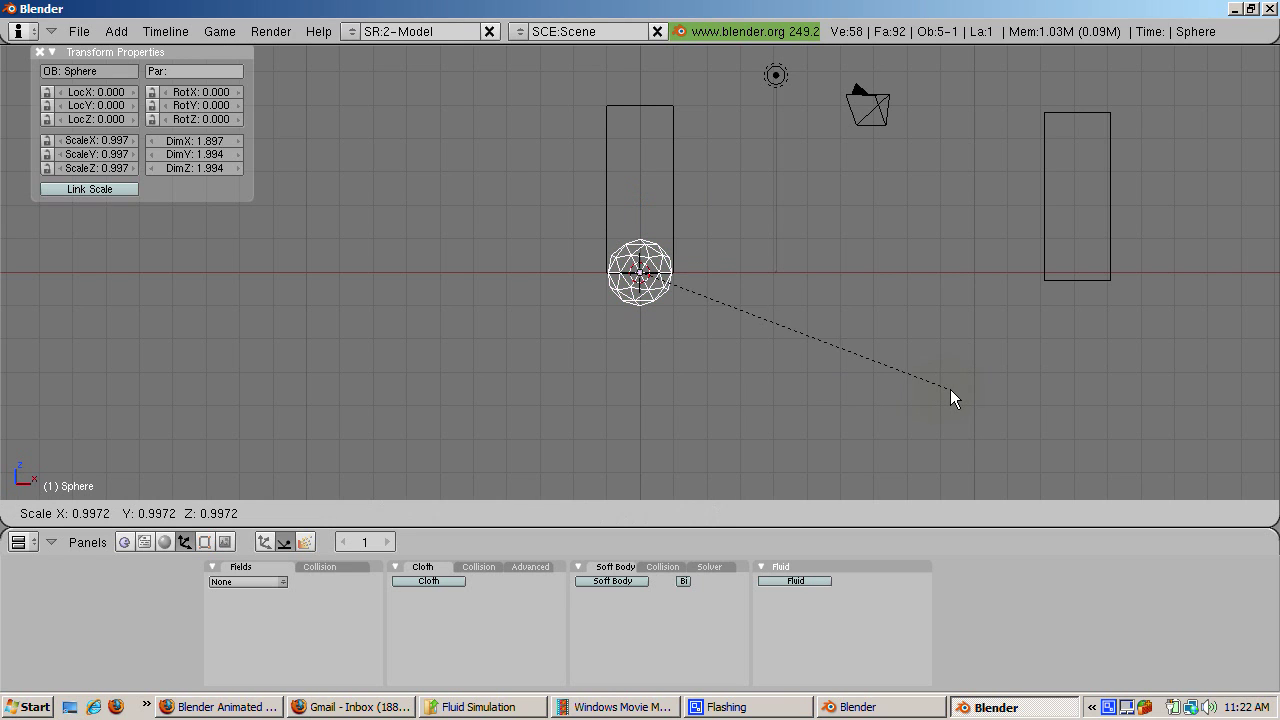
pyautogui.click(822, 372)
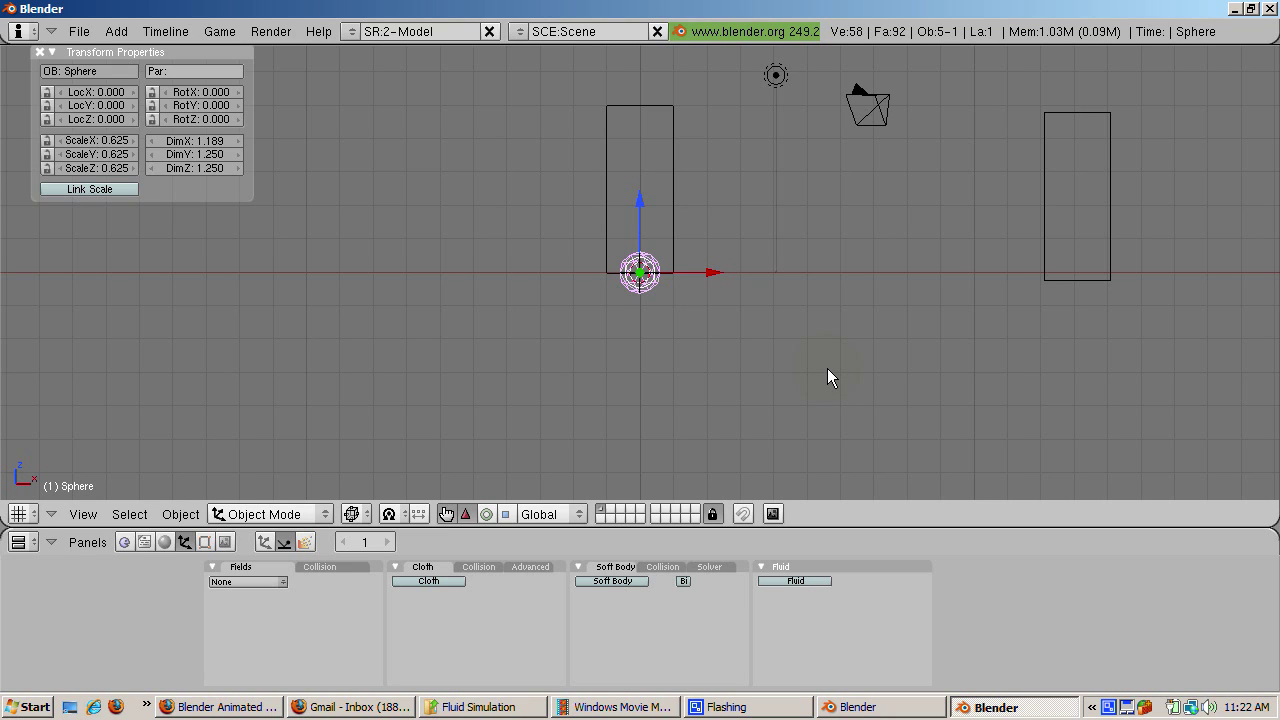
pyautogui.press('g')
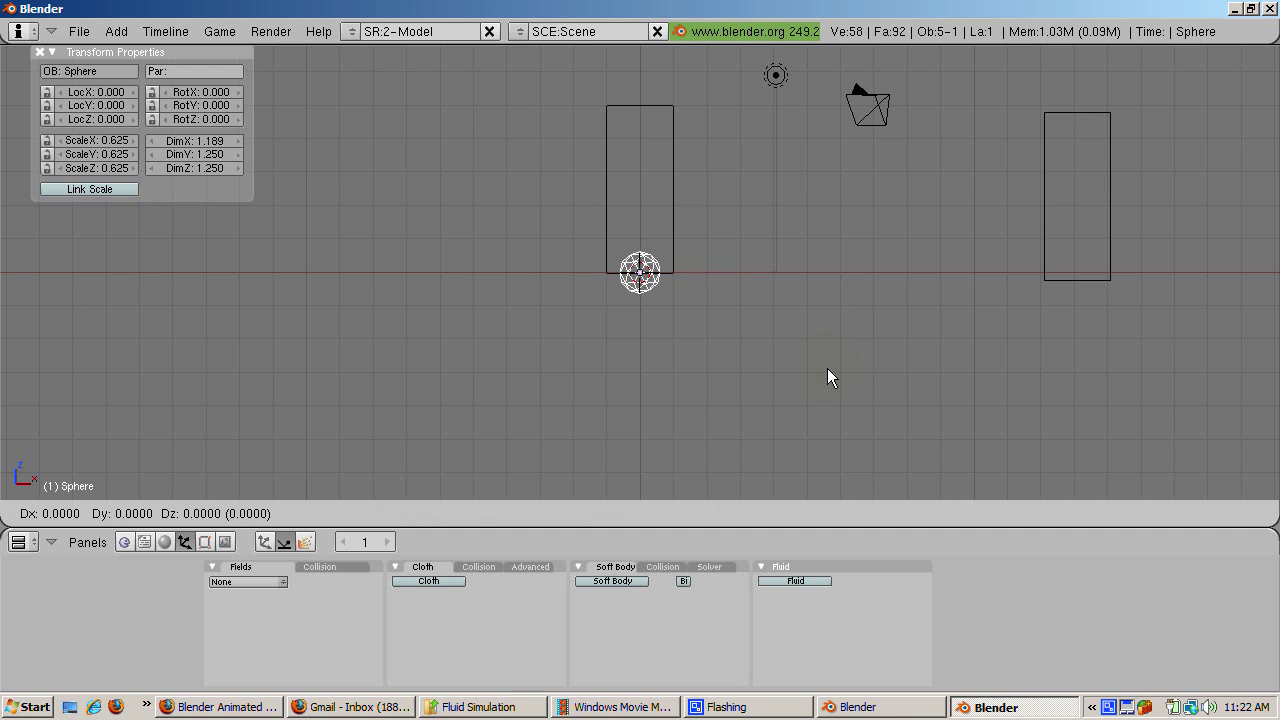
pyautogui.press('z')
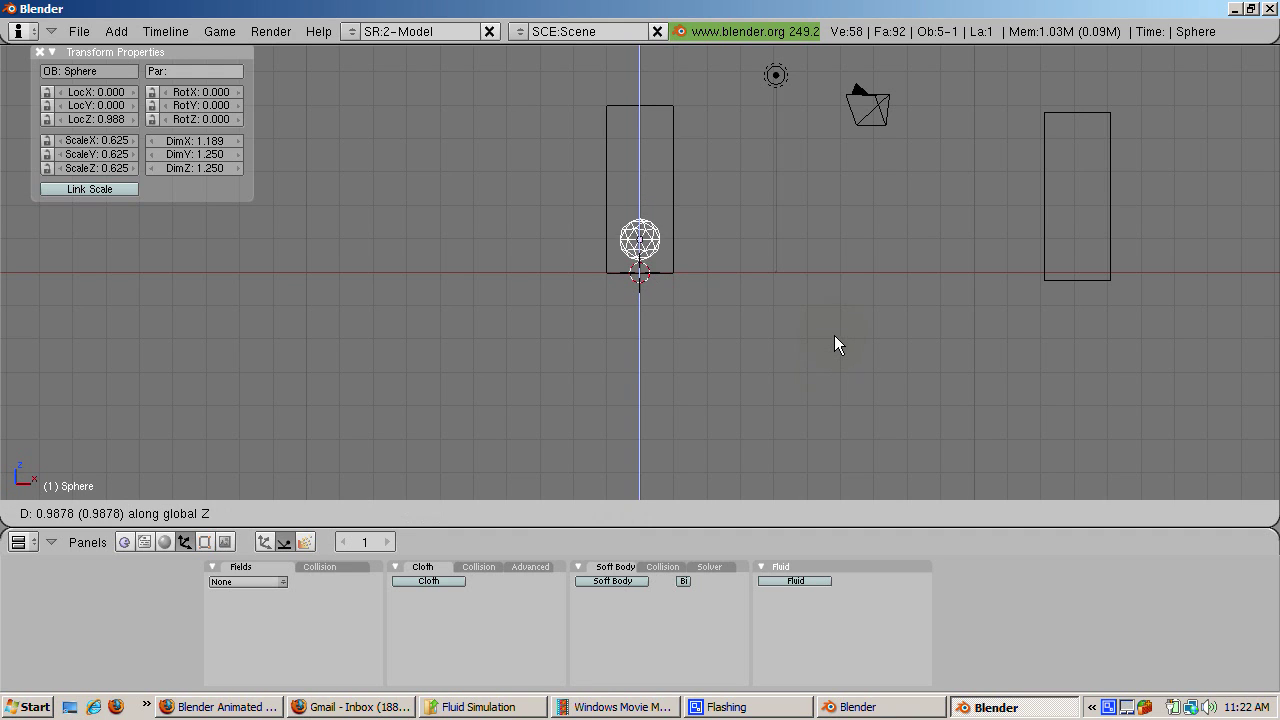
pyautogui.click(838, 226)
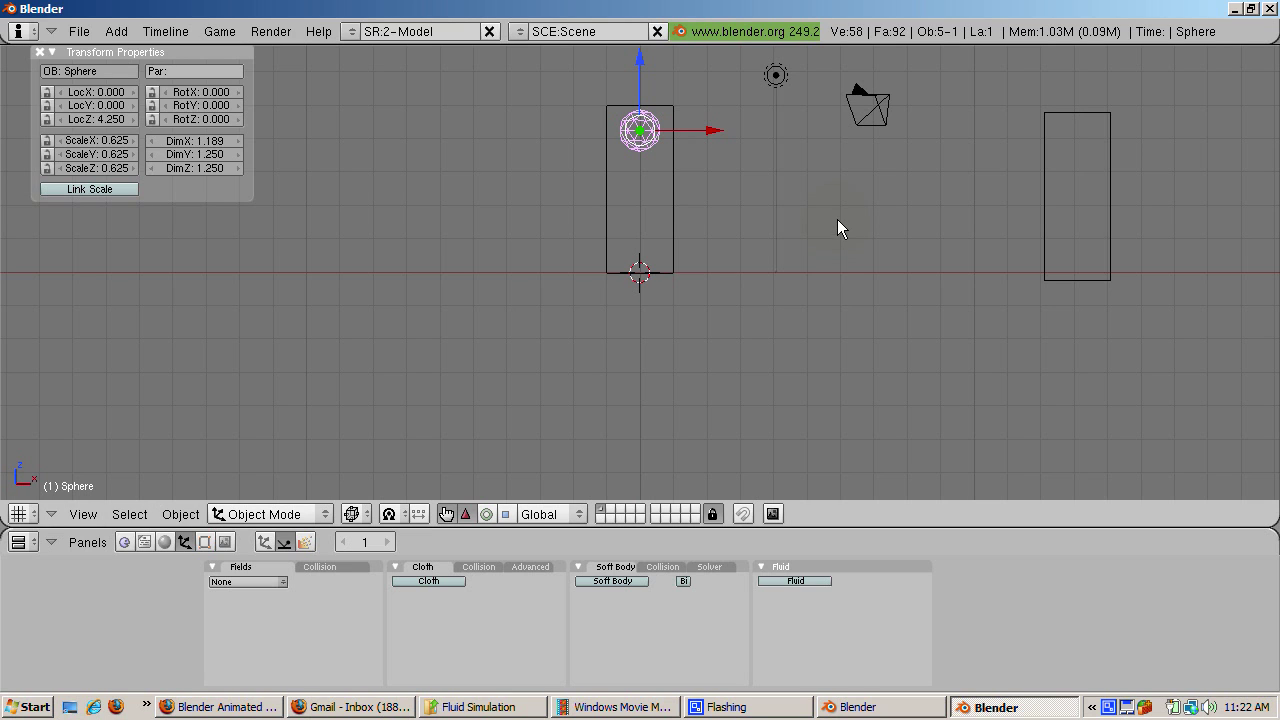
# Switch to perspective and orbit the view to see the scene's depth.
pyautogui.click(836, 224)
pyautogui.press('KP_5')
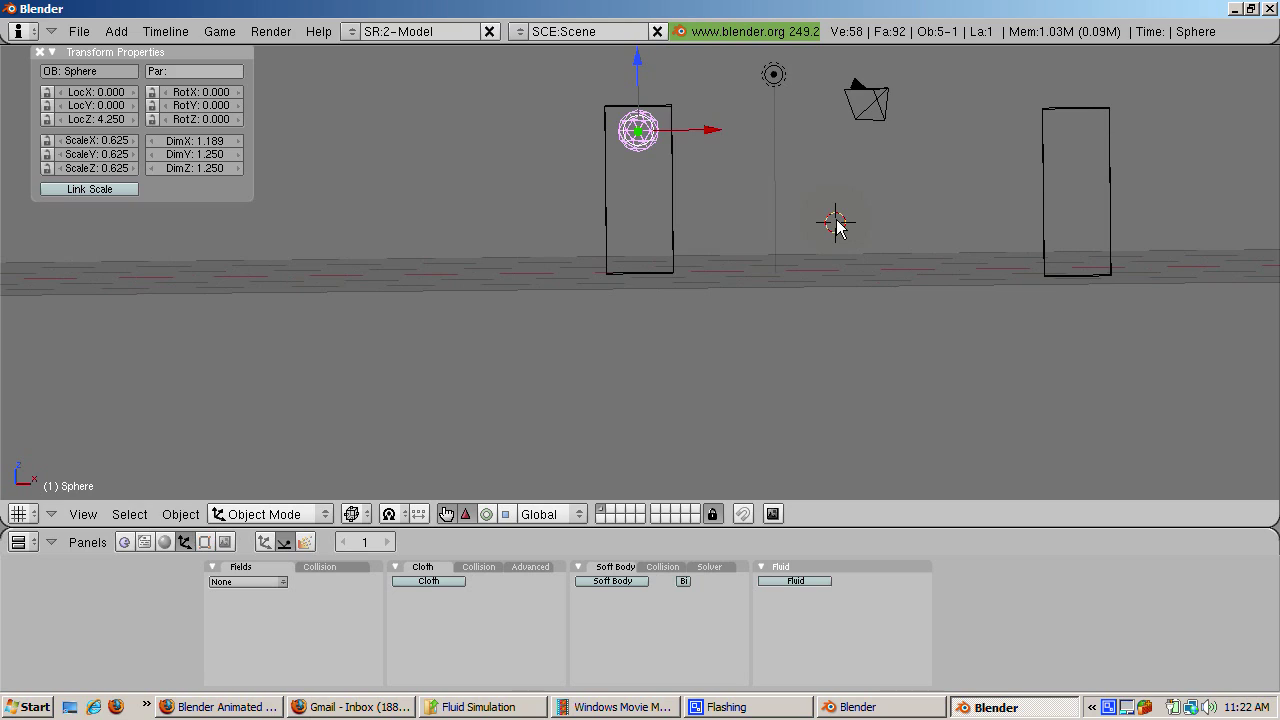
pyautogui.moveTo(836, 228); pyautogui.dragTo(688, 318, button='middle')
# Rename the sphere object to Fluid.
pyautogui.press('KP_1')
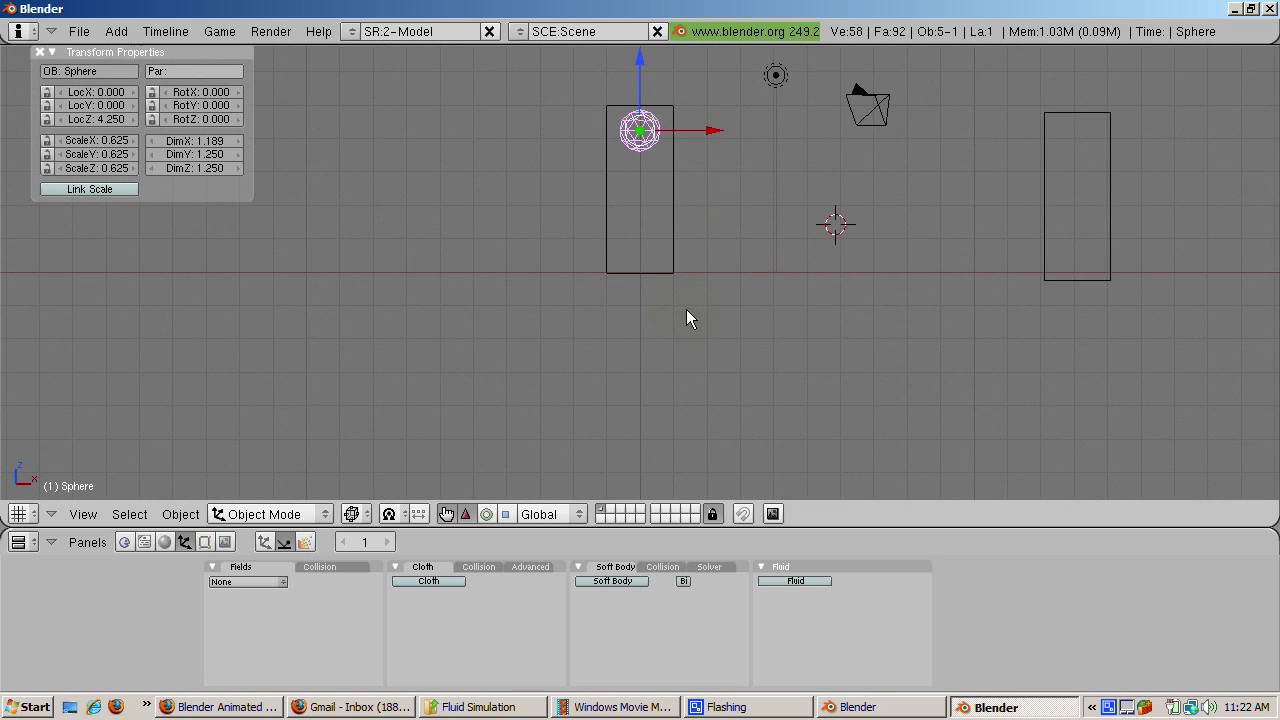
pyautogui.click(97, 72)
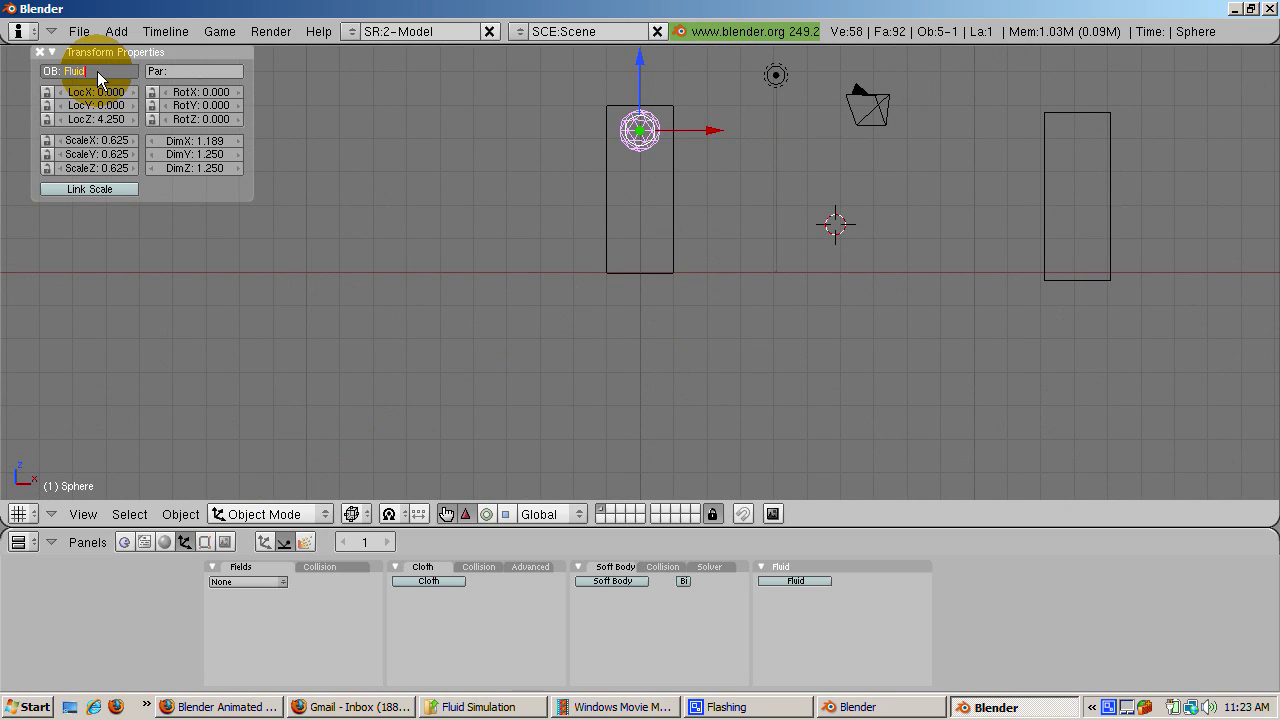
pyautogui.press('Return')
# Add a new material to Fluid with colour R 0, G 1, B 0.
pyautogui.click(222, 549)
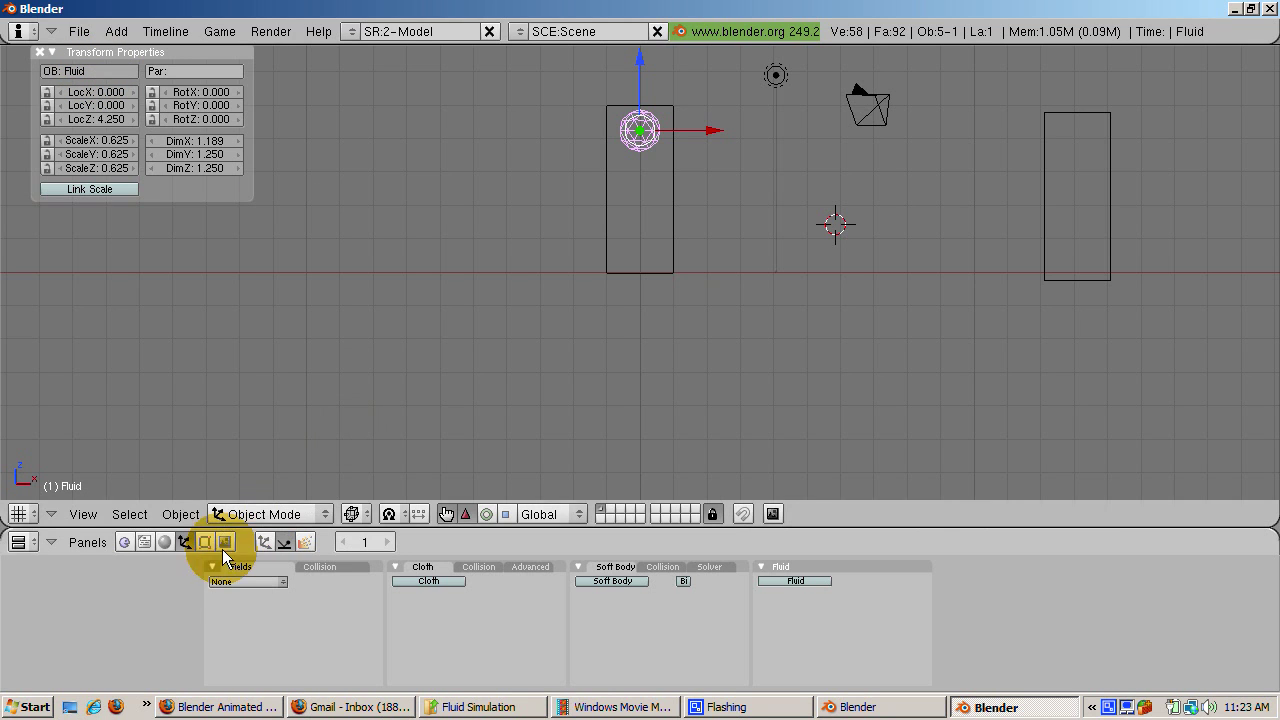
pyautogui.click(163, 540)
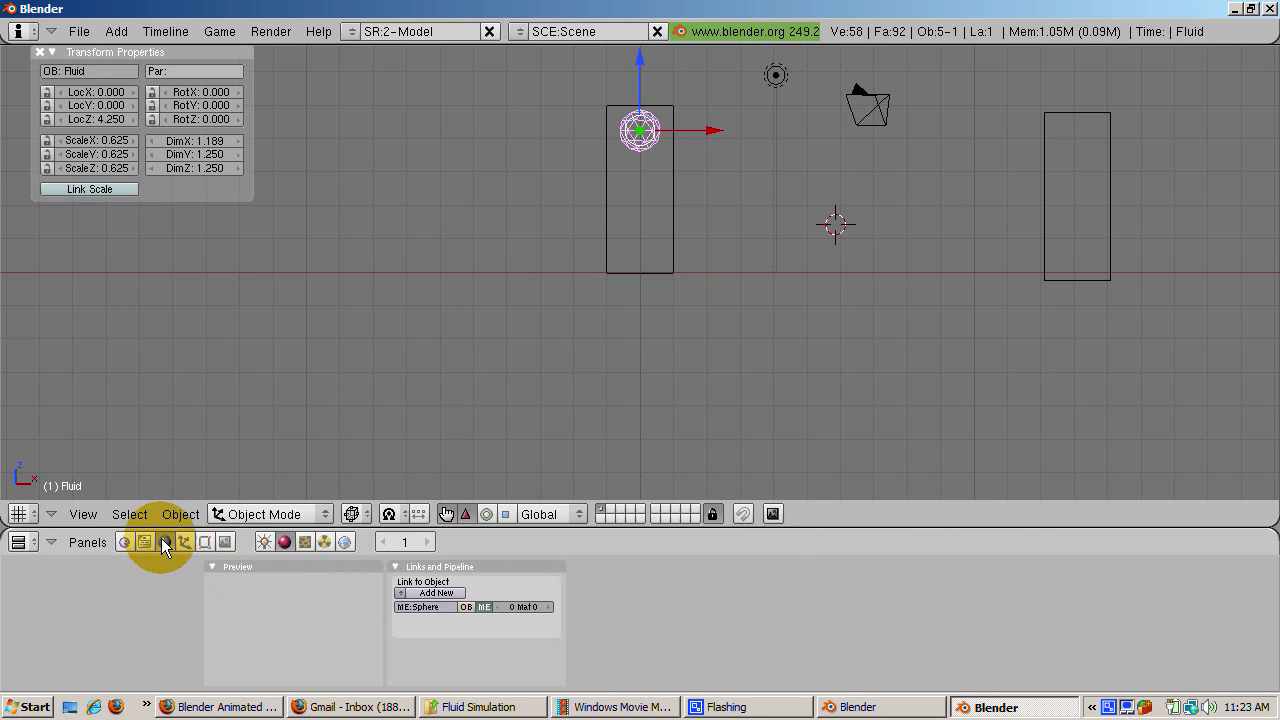
pyautogui.click(441, 592)
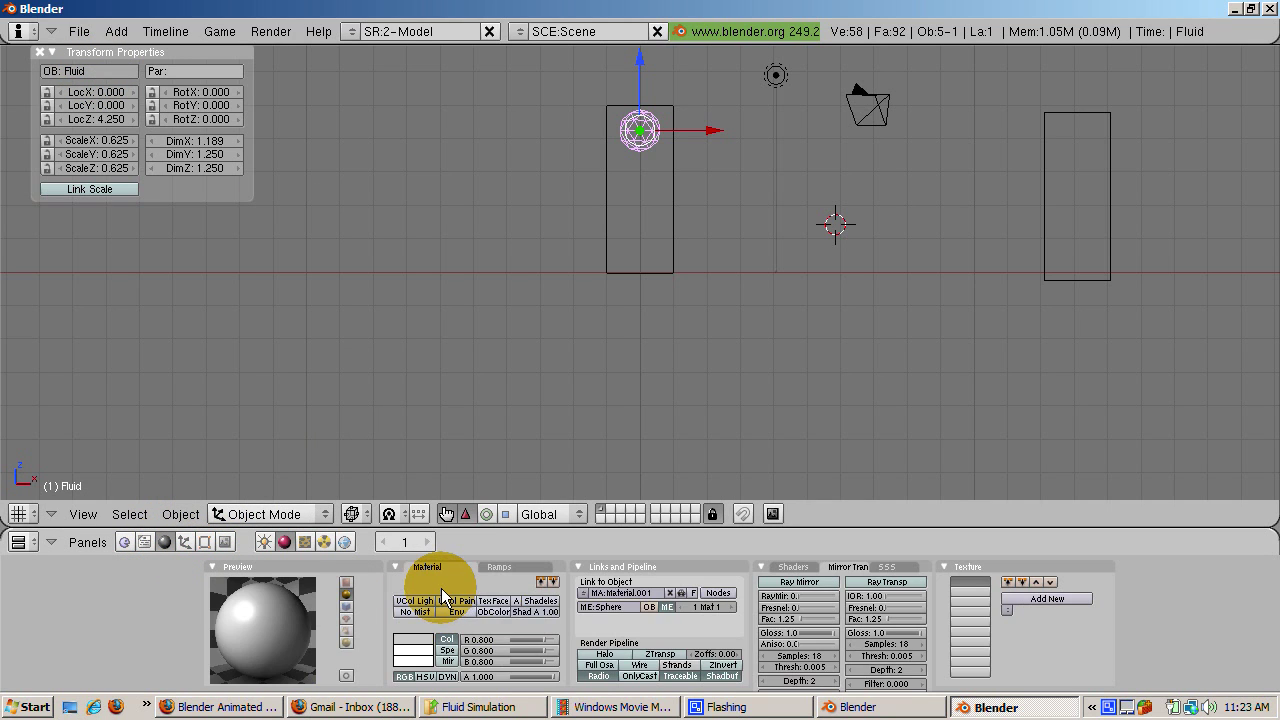
pyautogui.click(489, 641)
pyautogui.write('0')
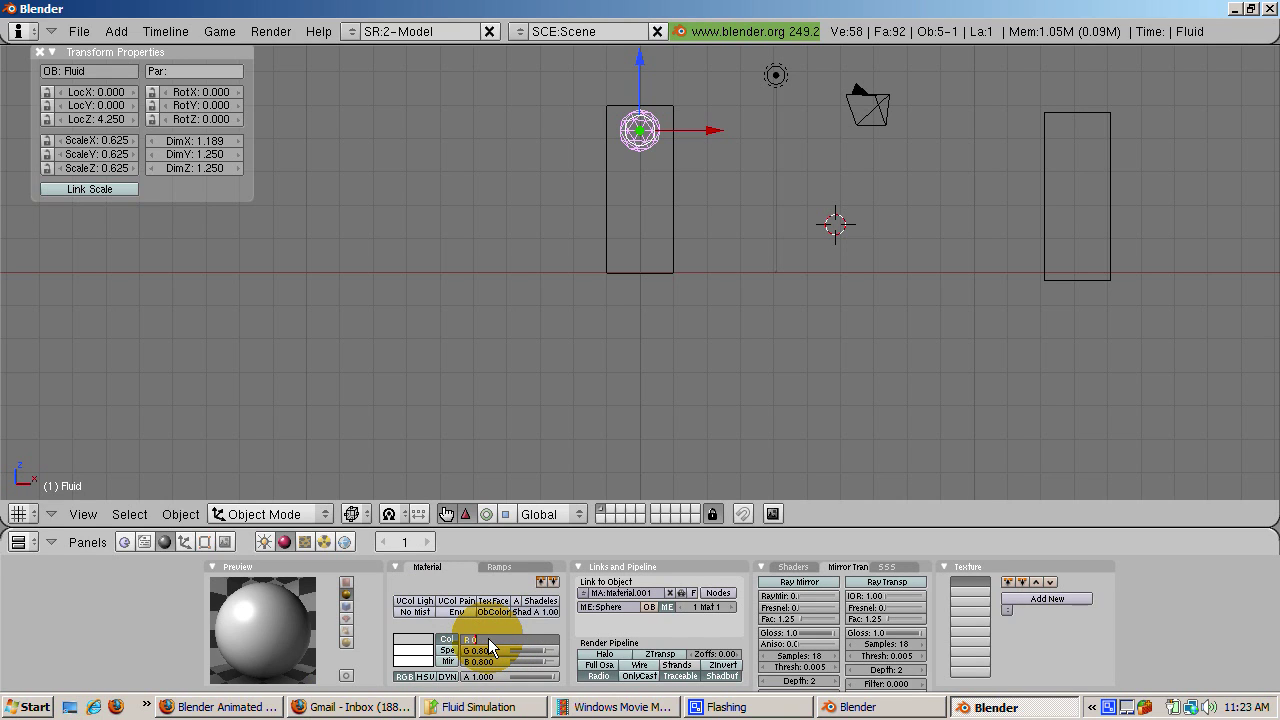
pyautogui.press('Return')
pyautogui.click(482, 651)
pyautogui.write('1')
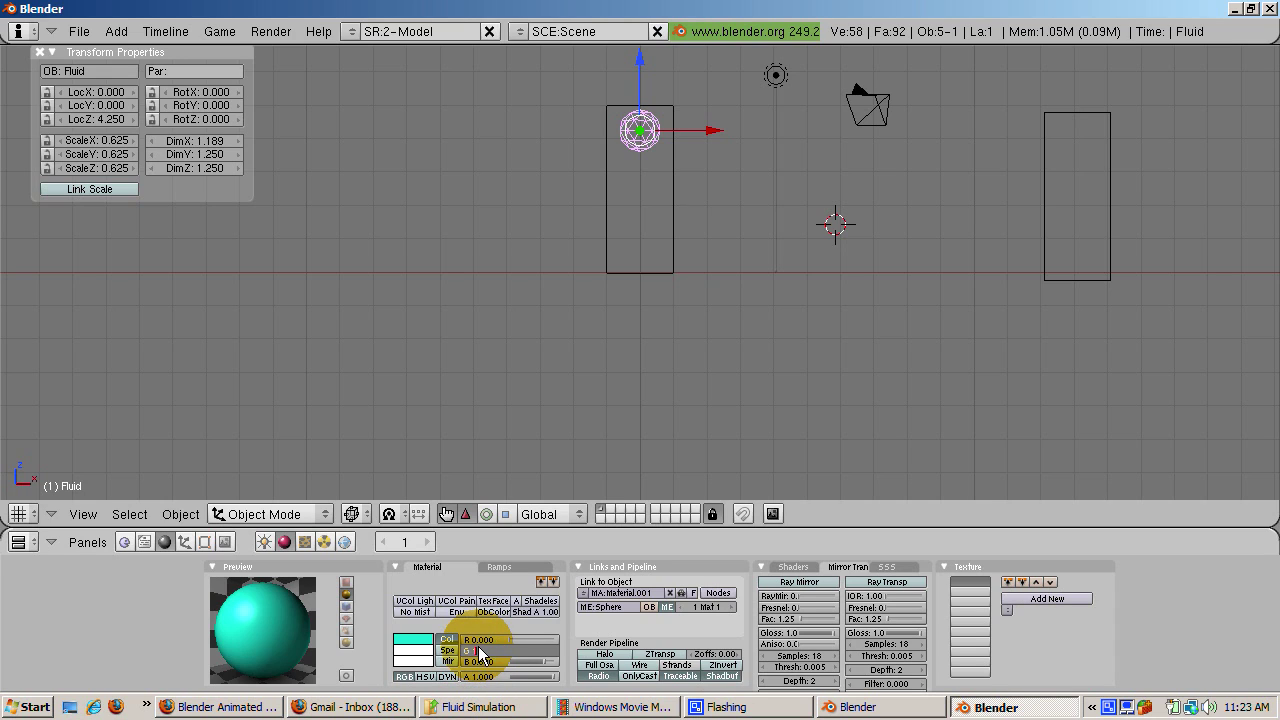
pyautogui.press('Return')
pyautogui.click(478, 662)
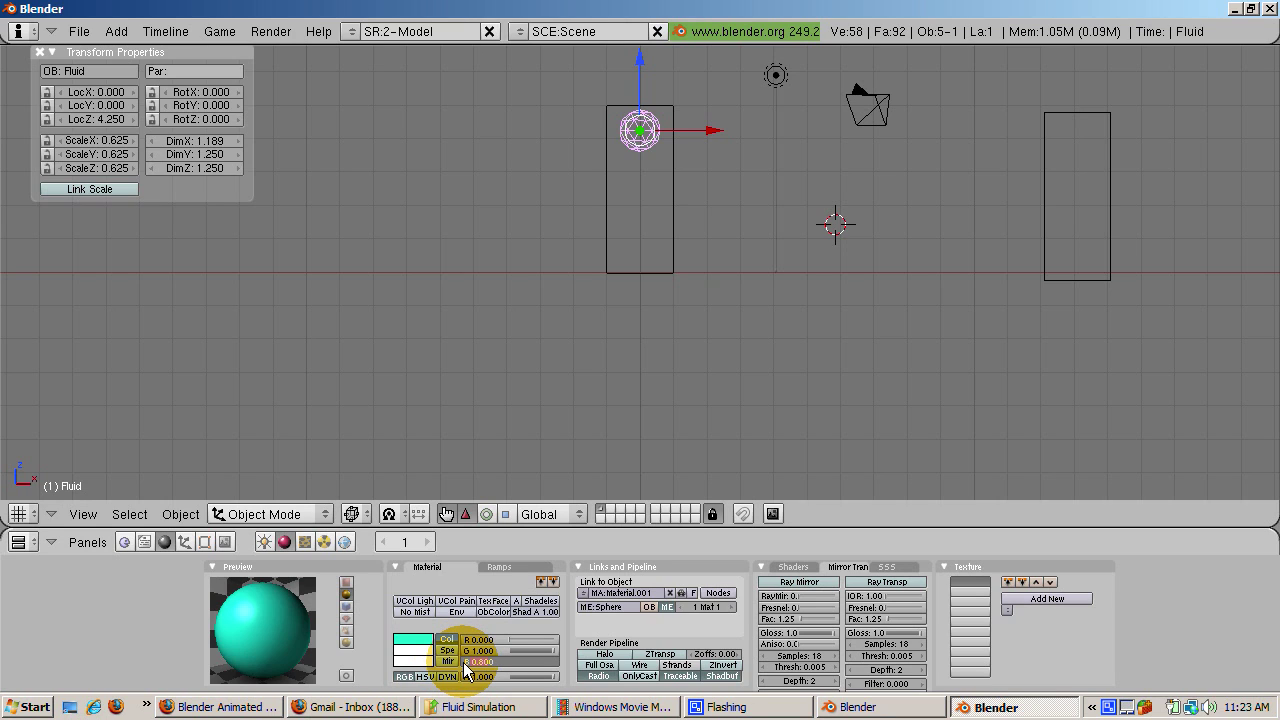
pyautogui.write('0.0')
pyautogui.press('Return')
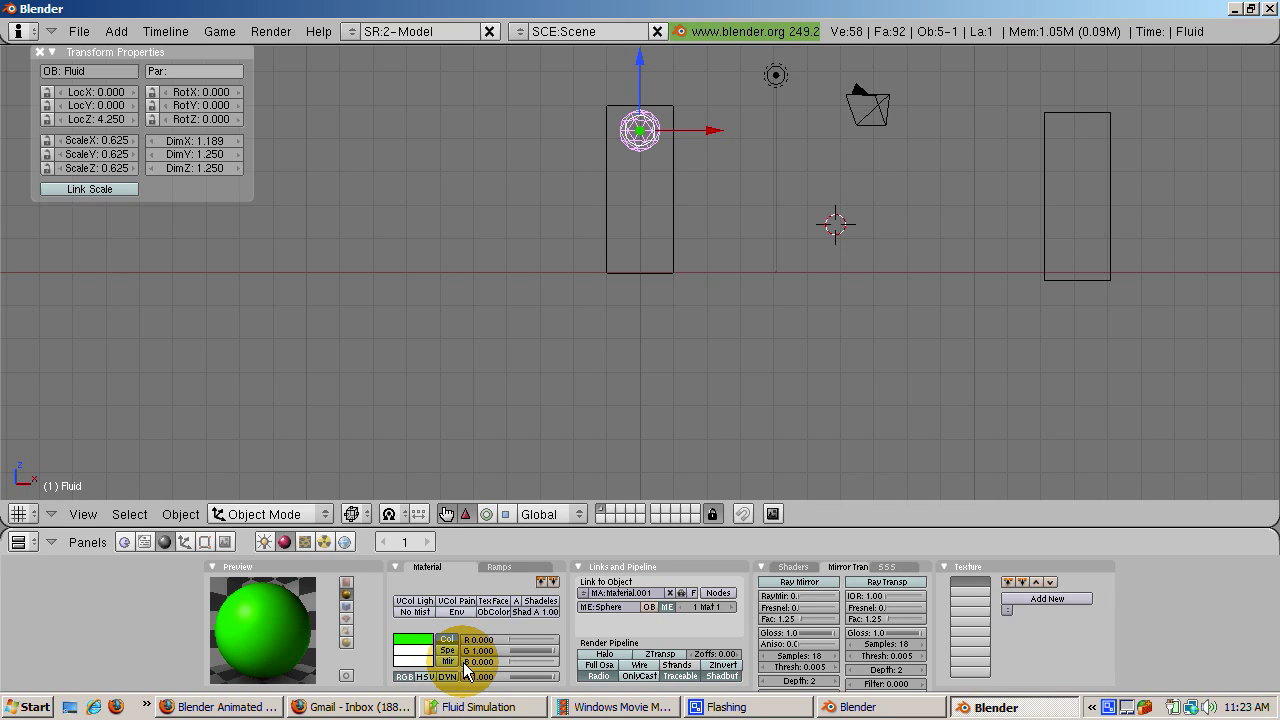
# Set the Domain box's material colour to R 1, G 0, B 0, then reselect the Fluid sphere.
pyautogui.rightClick(640, 268)
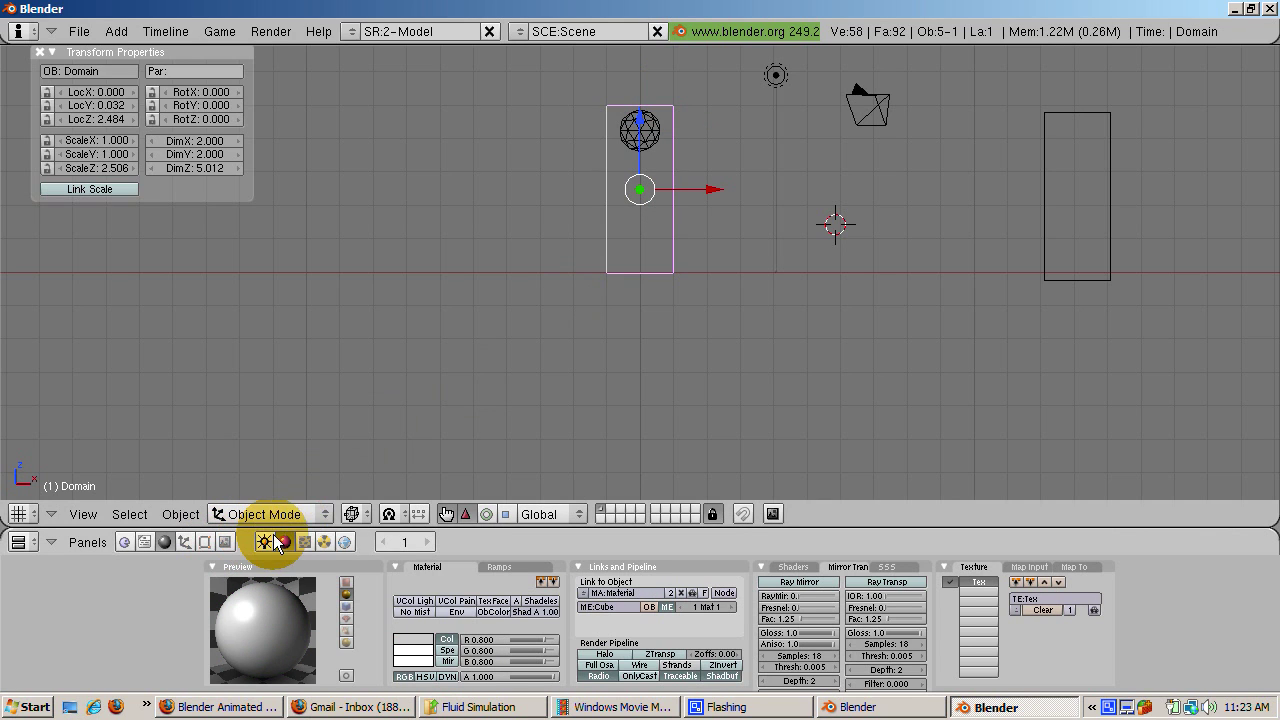
pyautogui.click(484, 640)
pyautogui.write('1')
pyautogui.press('Return')
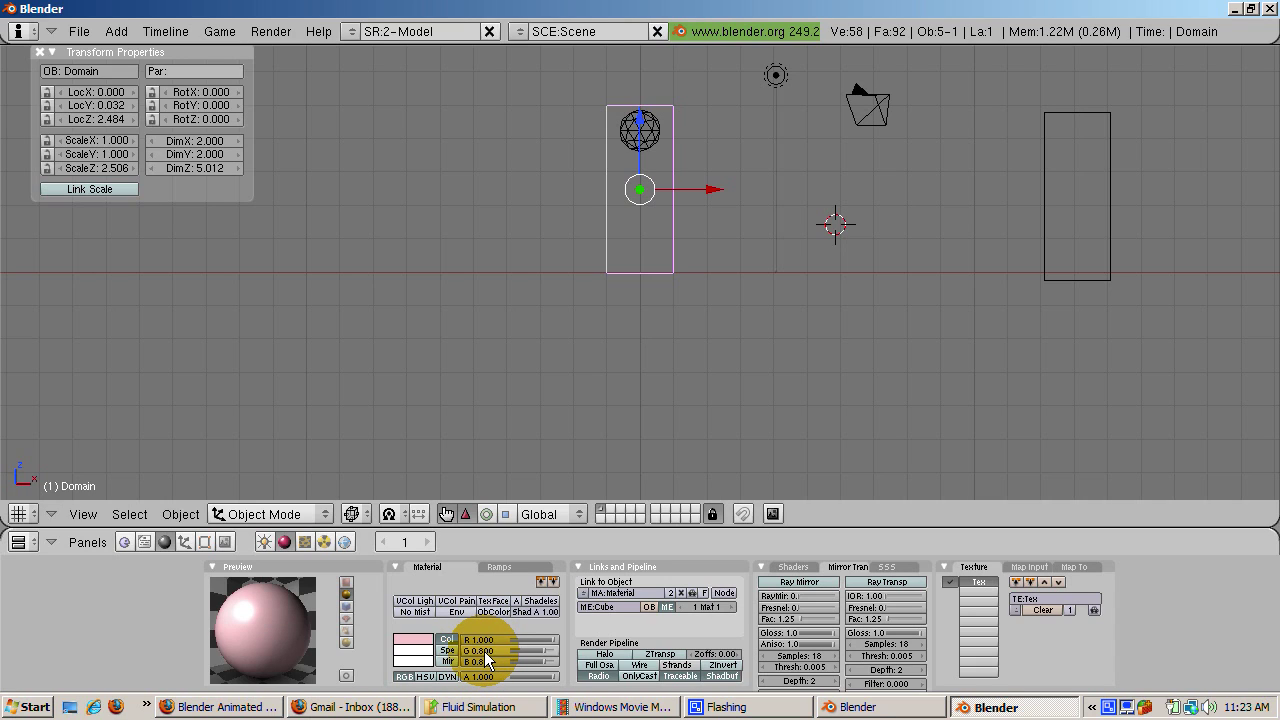
pyautogui.click(484, 651)
pyautogui.click(482, 661)
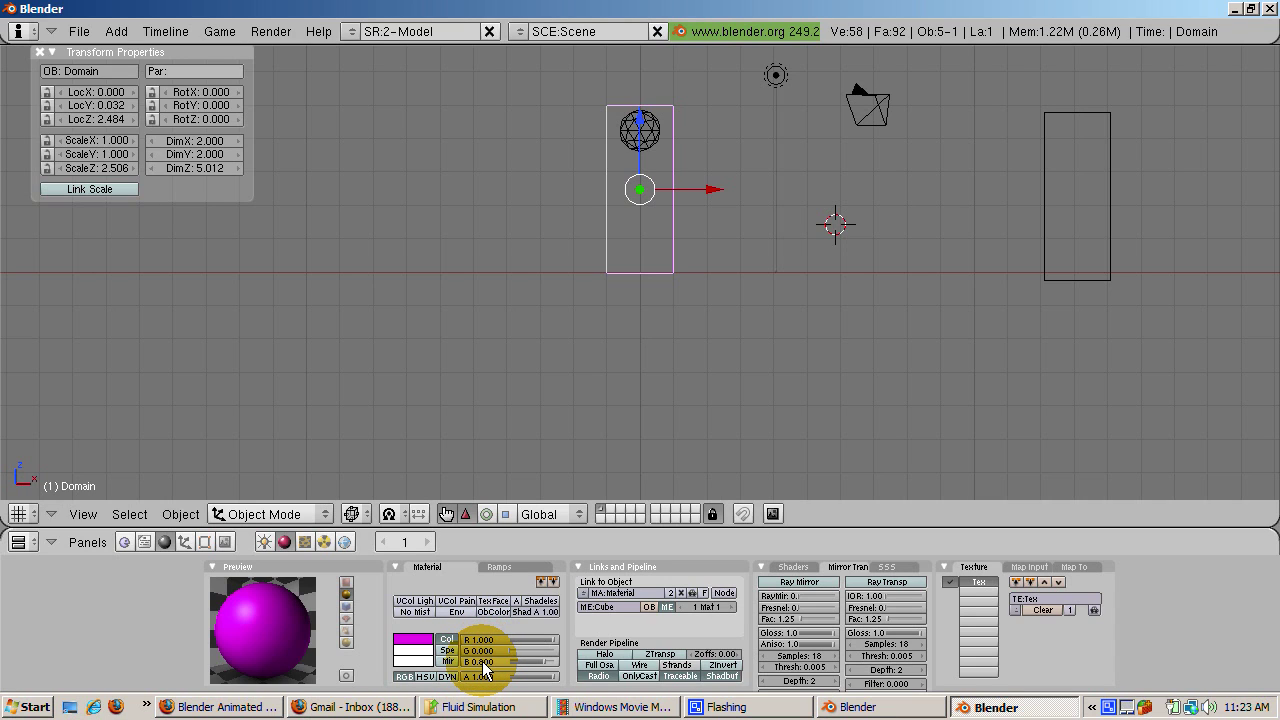
pyautogui.click(482, 661)
pyautogui.write('0')
pyautogui.press('Return')
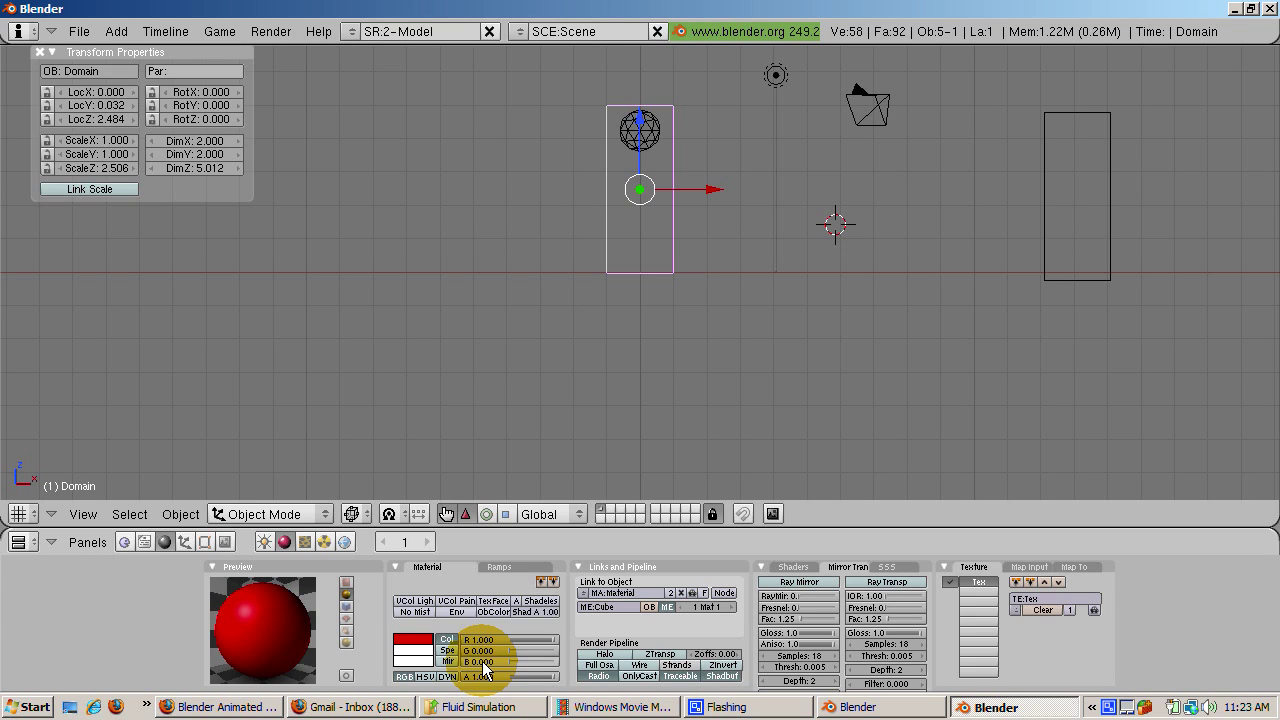
pyautogui.rightClick(645, 132)
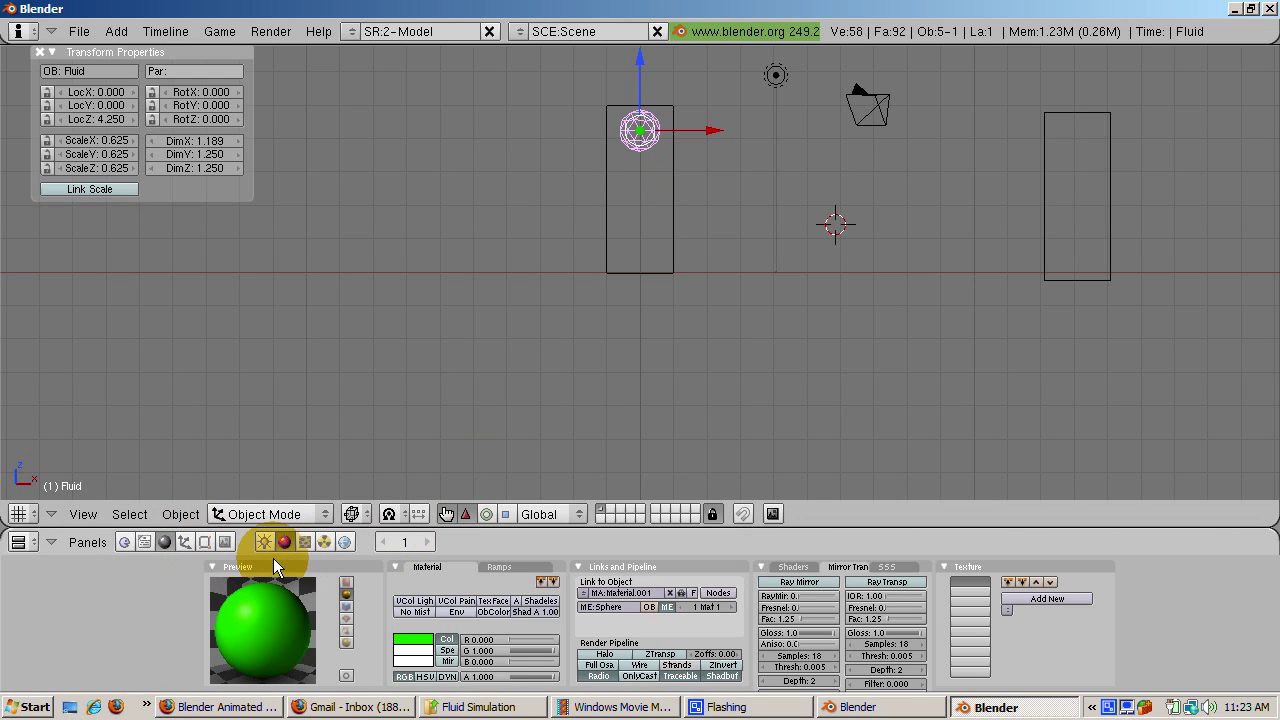
# Enable fluid simulation on the sphere as a Fluid-type object, then select the Domain box.
pyautogui.click(183, 540)
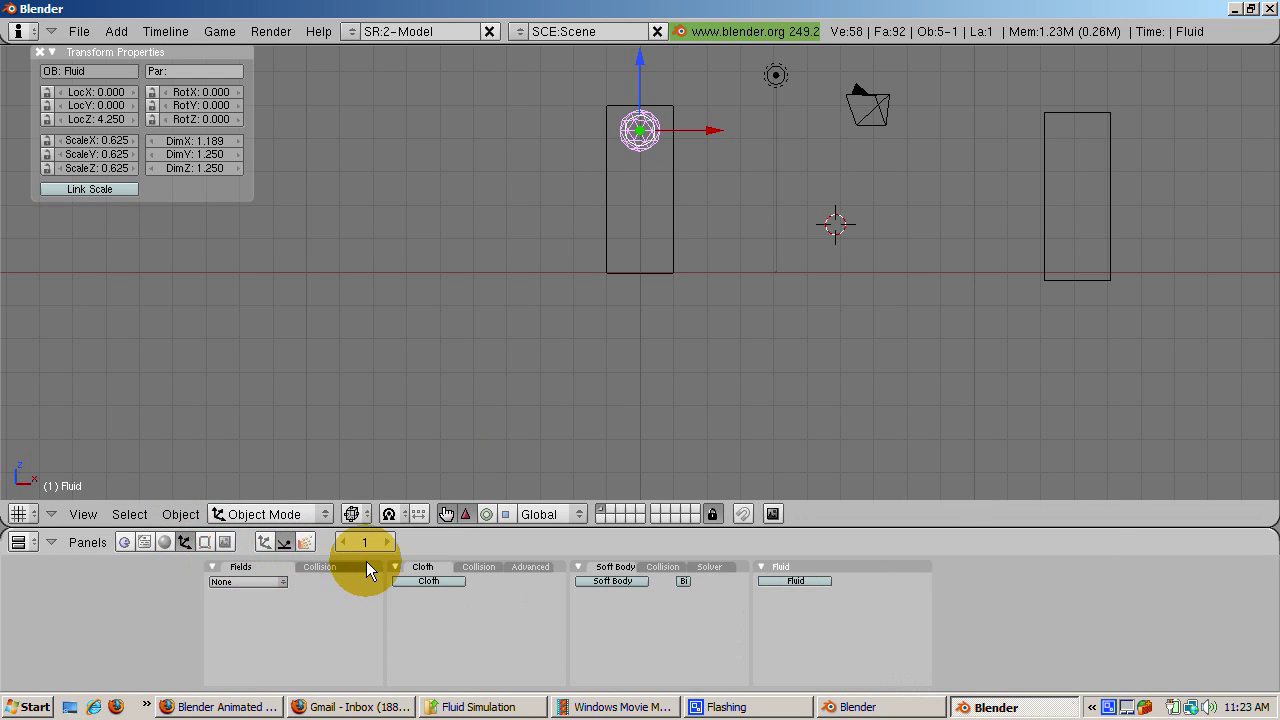
pyautogui.click(800, 581)
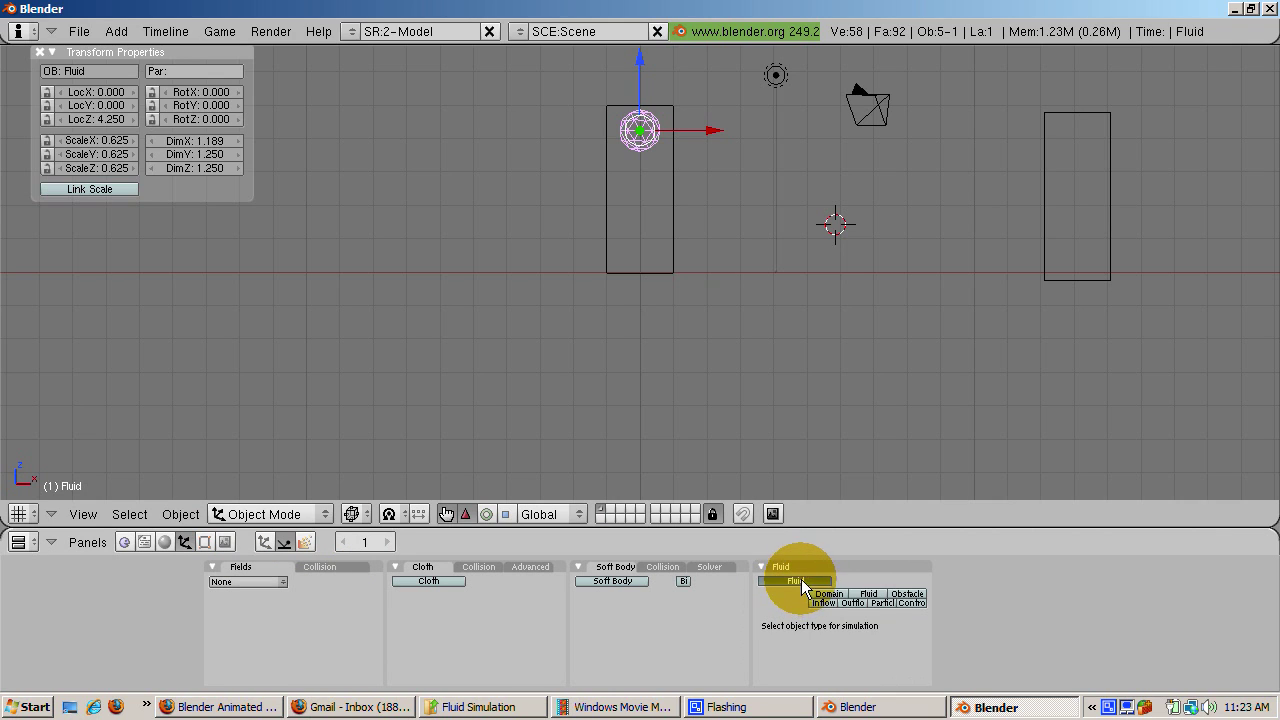
pyautogui.click(866, 593)
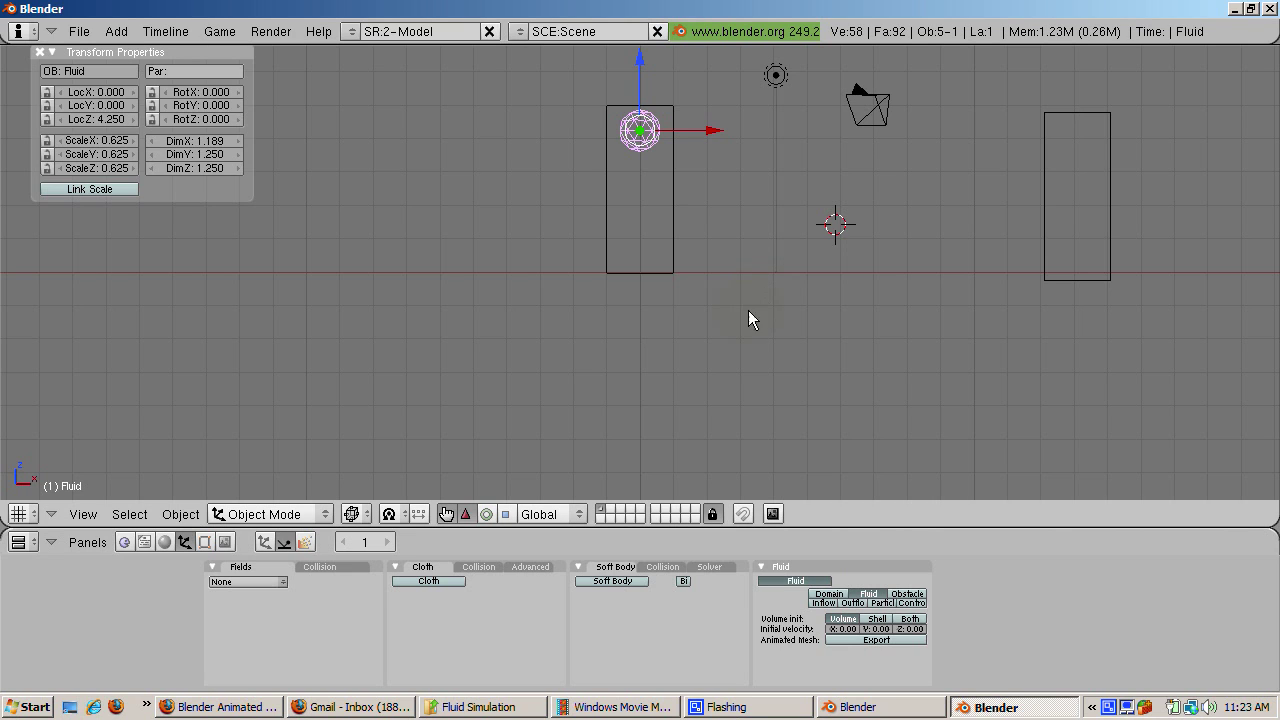
pyautogui.rightClick(674, 263)
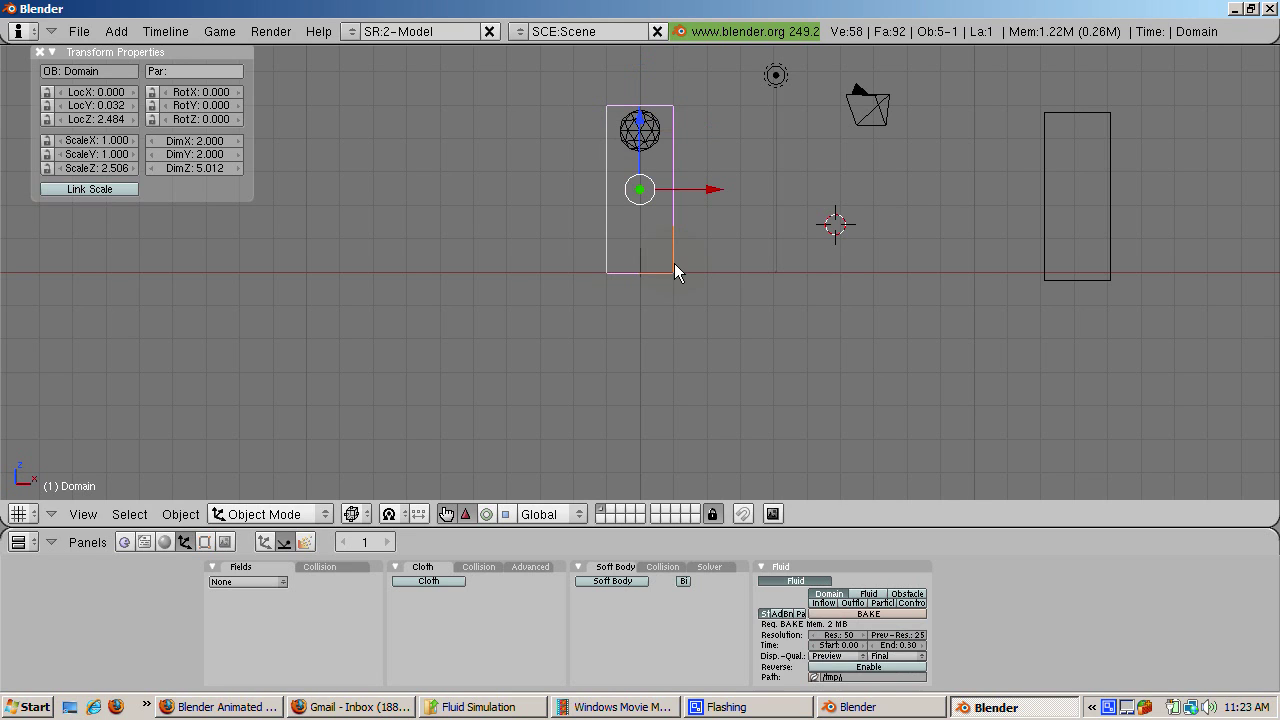
# Bake the Domain's fluid simulation and play back the animation with Alt+A.
pyautogui.click(829, 615)
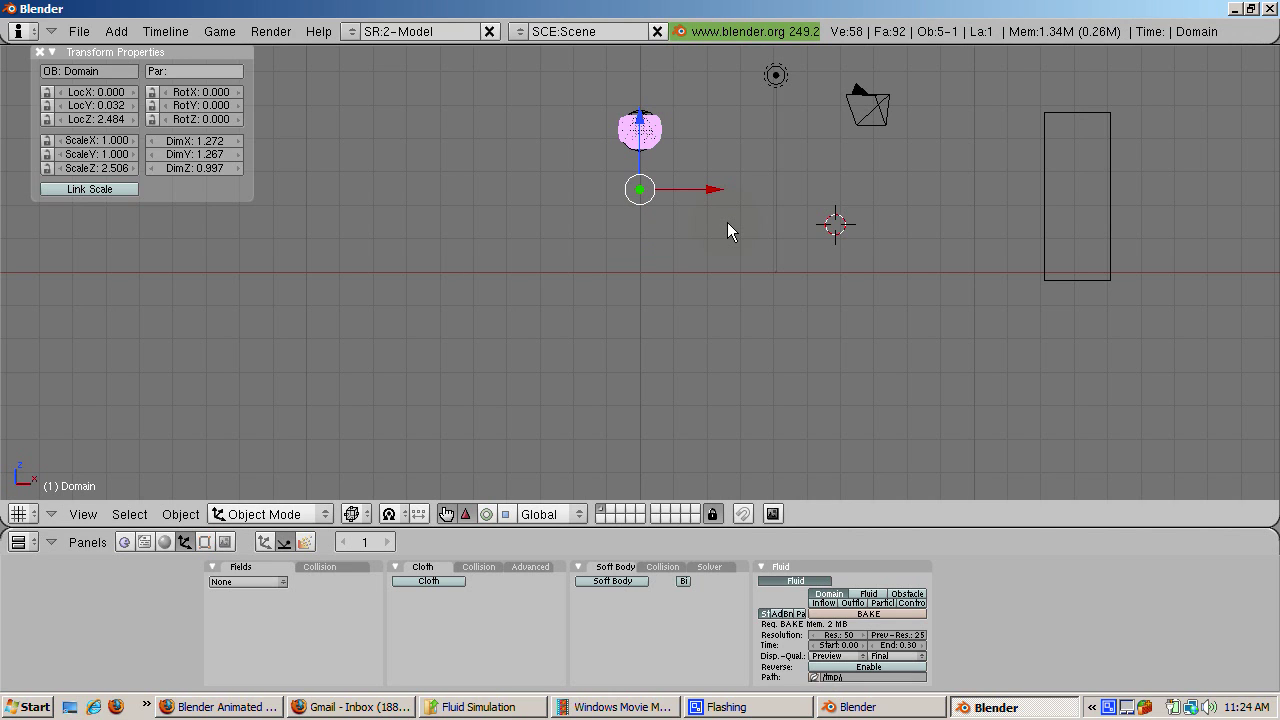
pyautogui.hotkey('alt', 'a')
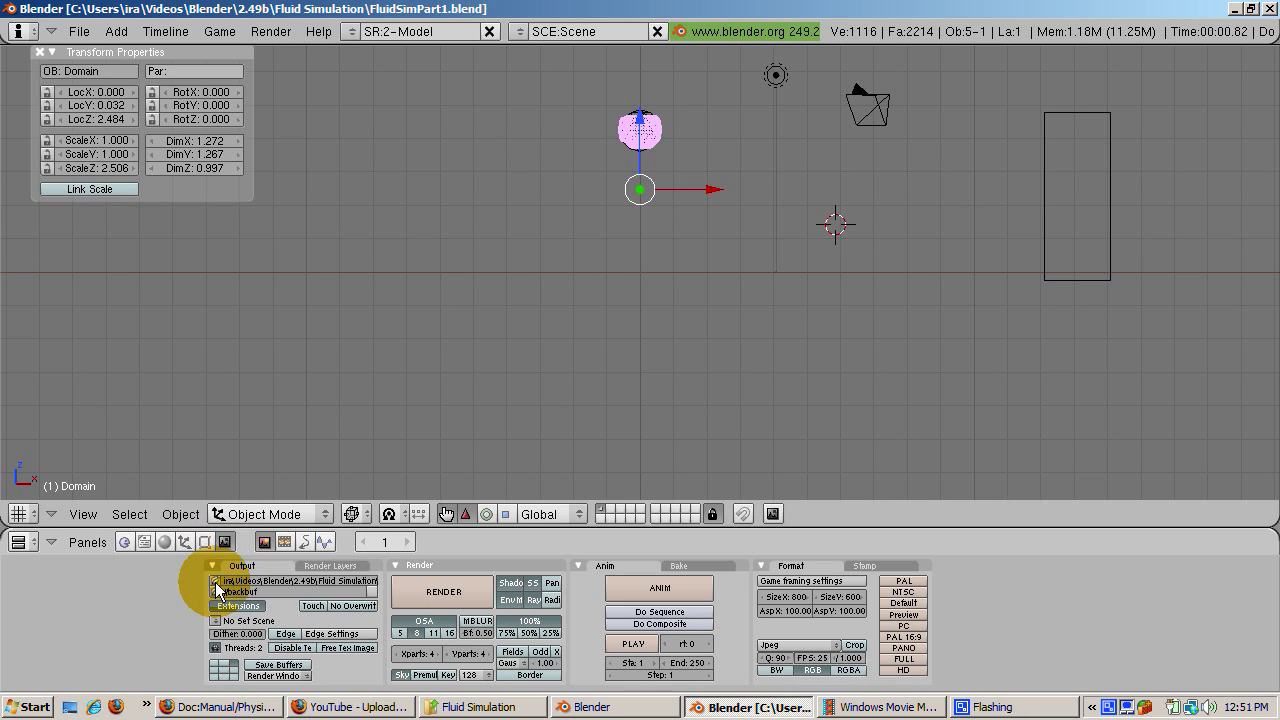
# Set the render output path and AVI Codec format with CamStudio Lossless Codec v1.4.
pyautogui.click(215, 581)
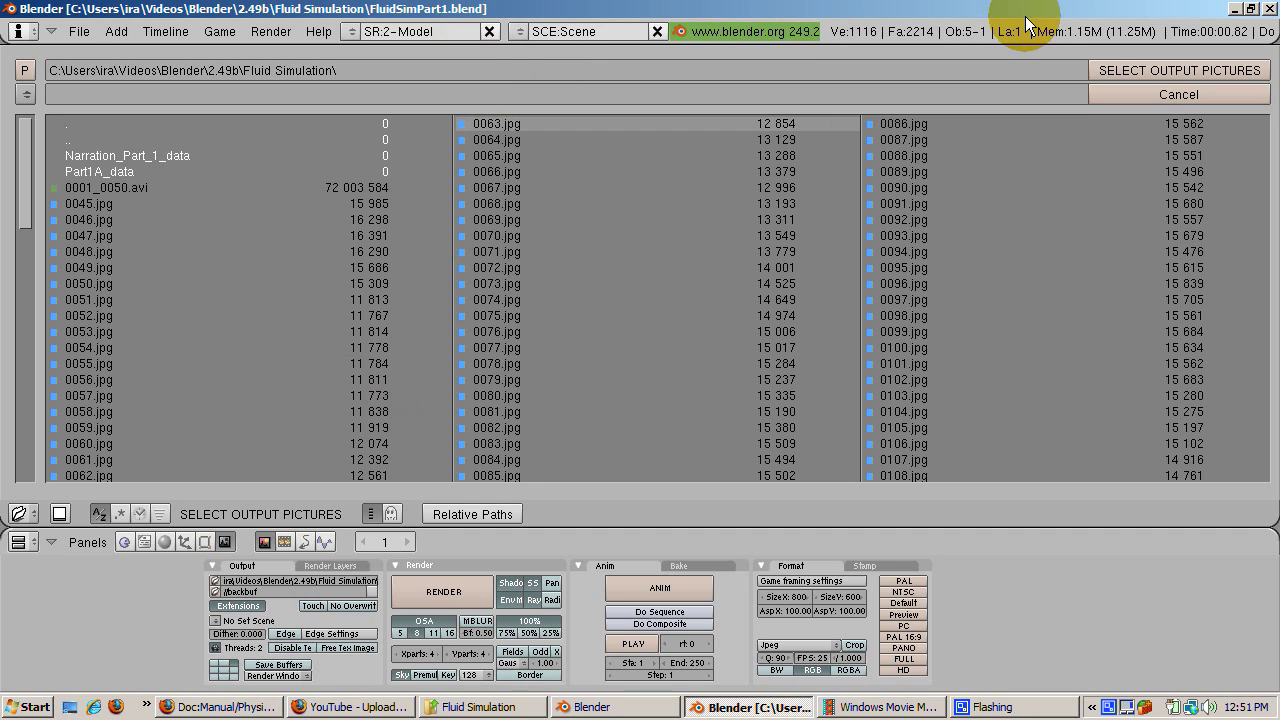
pyautogui.click(1124, 71)
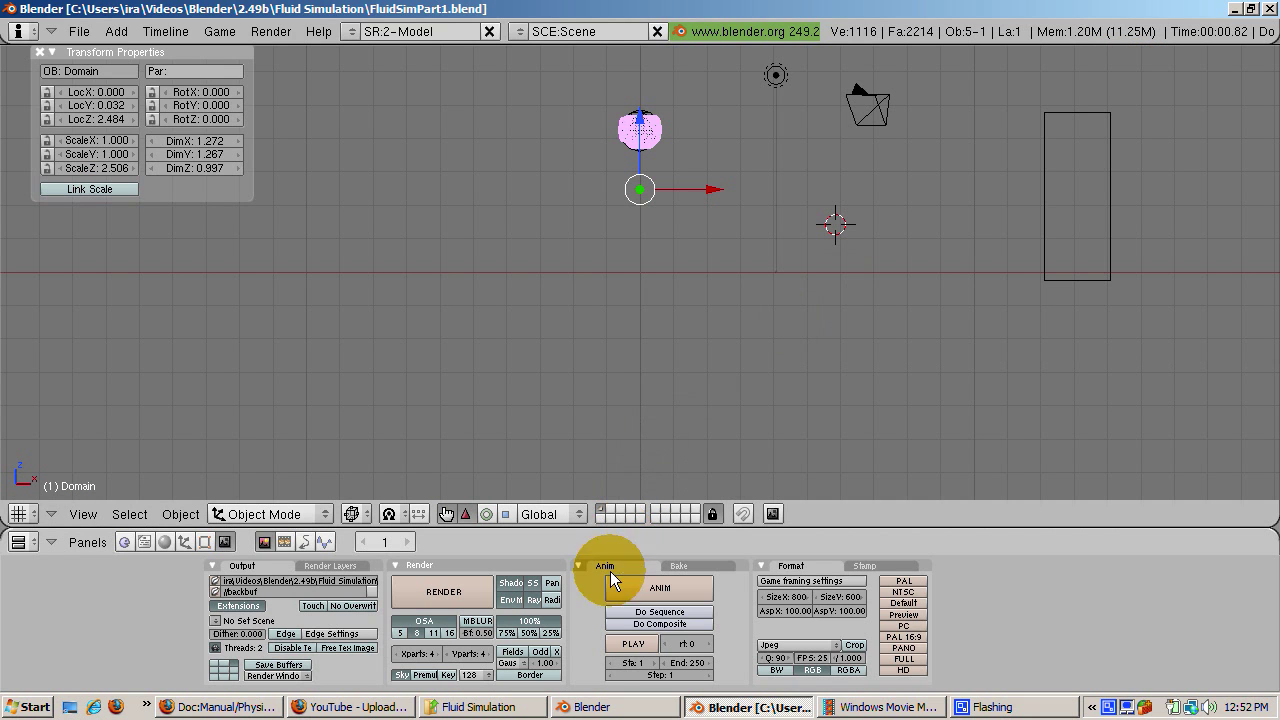
pyautogui.click(770, 645)
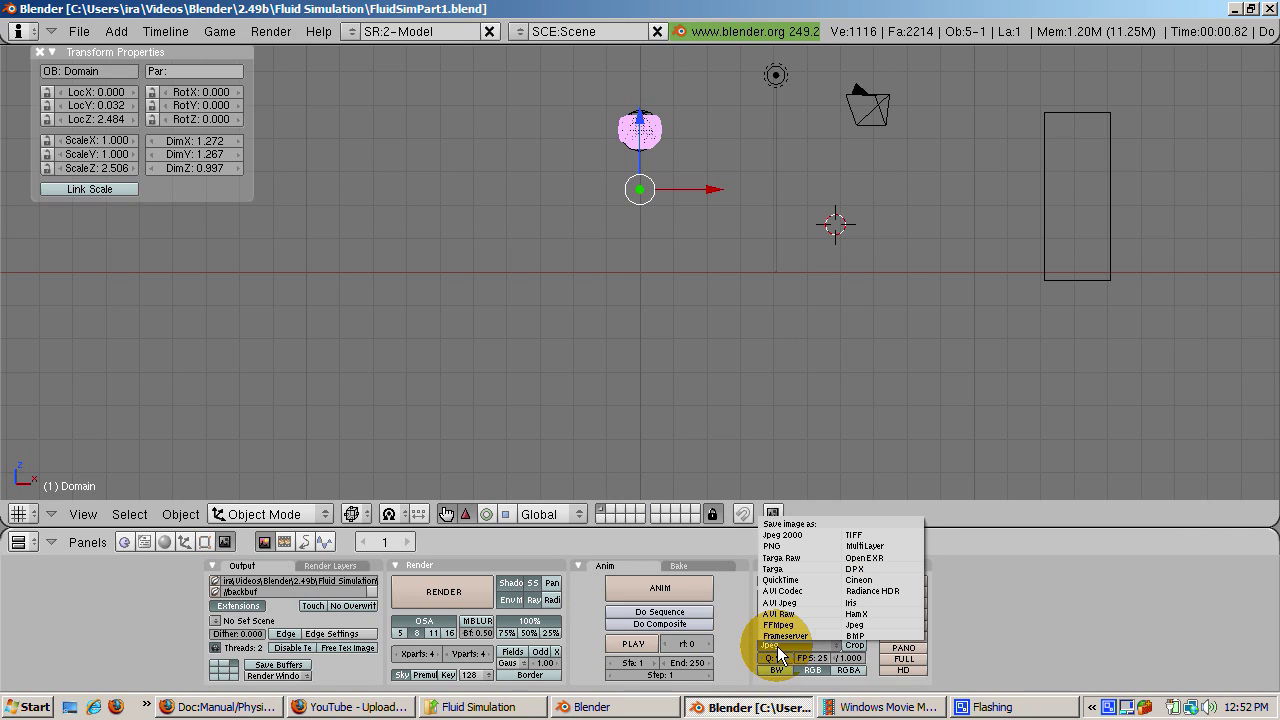
pyautogui.click(782, 591)
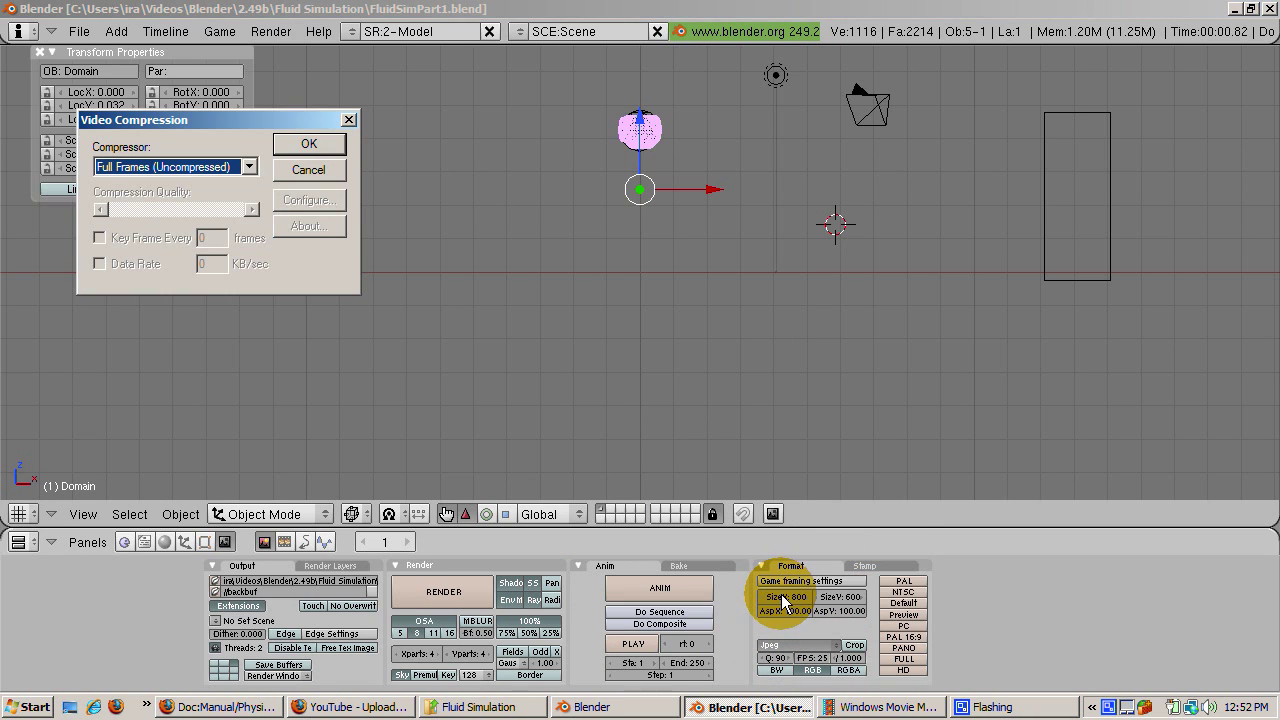
pyautogui.click(310, 146)
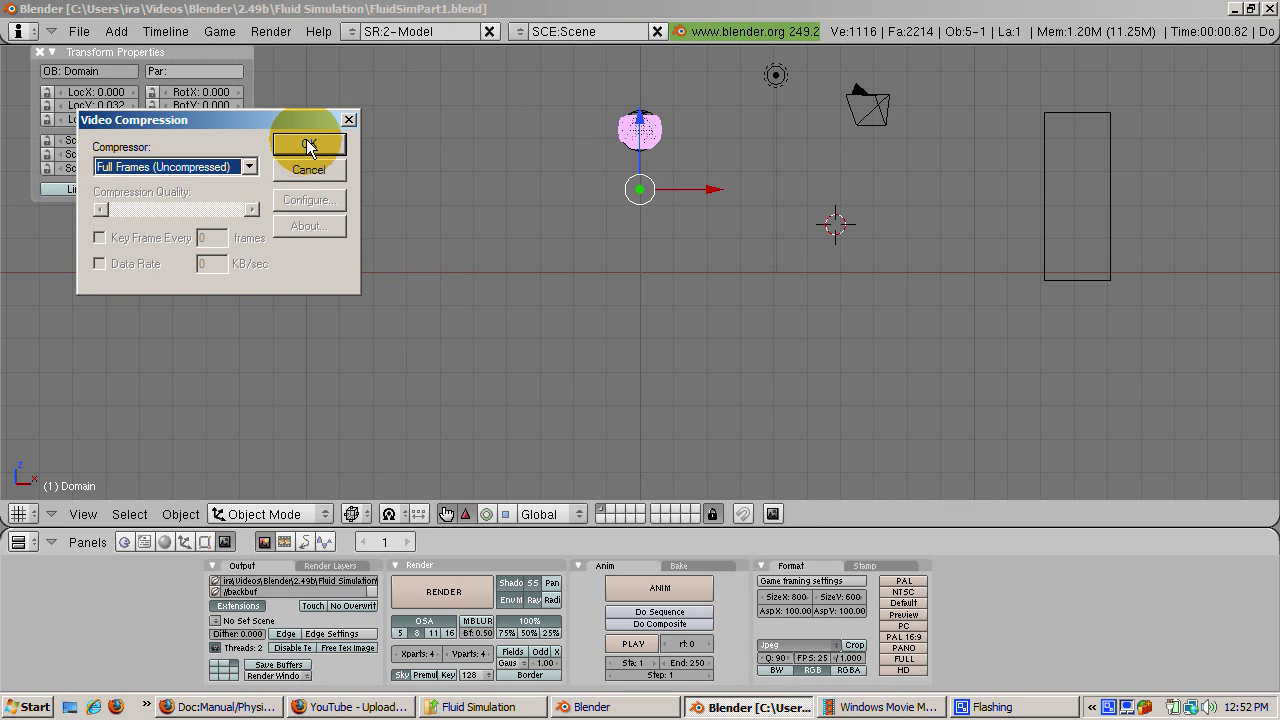
pyautogui.click(248, 166)
pyautogui.click(235, 237)
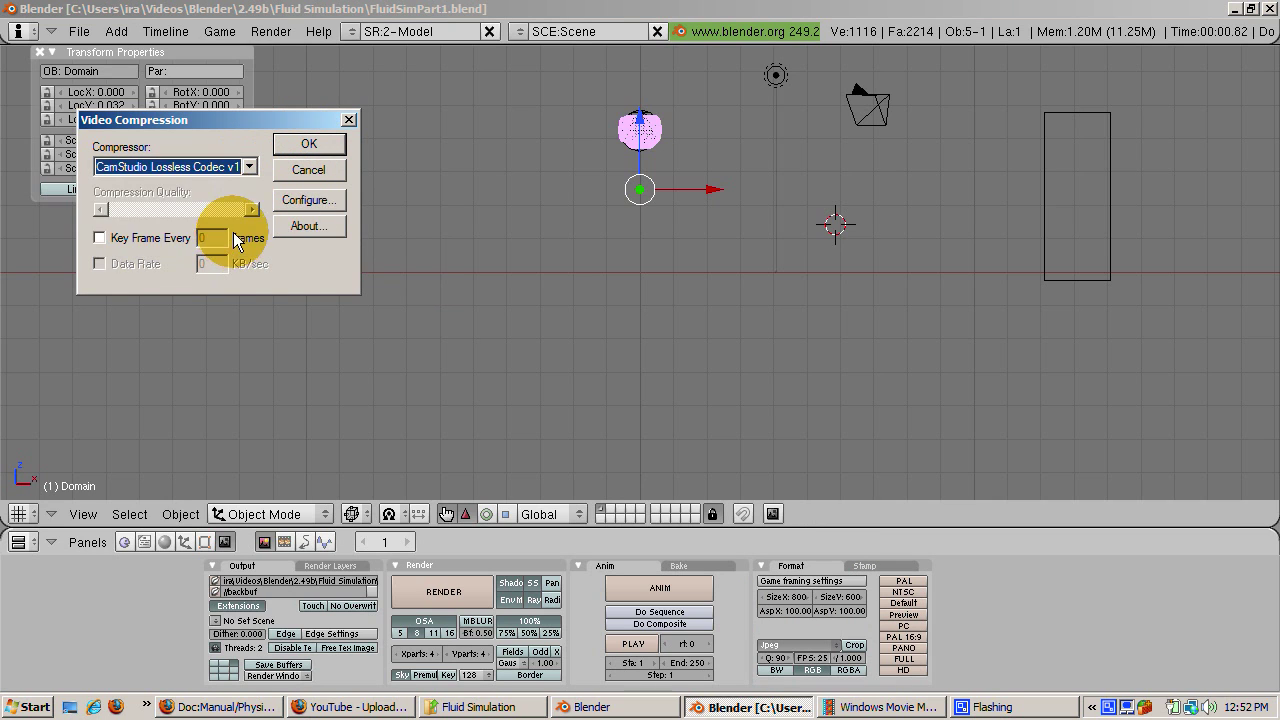
pyautogui.click(309, 145)
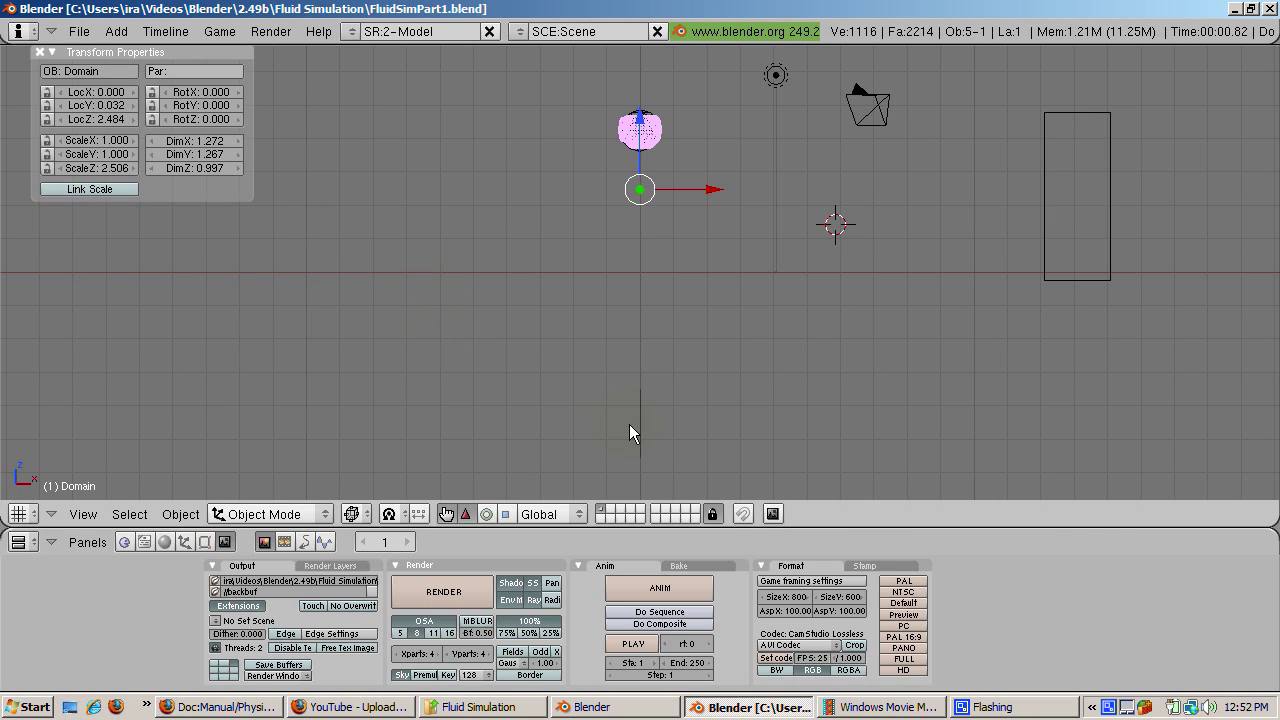
pyautogui.click(743, 557)
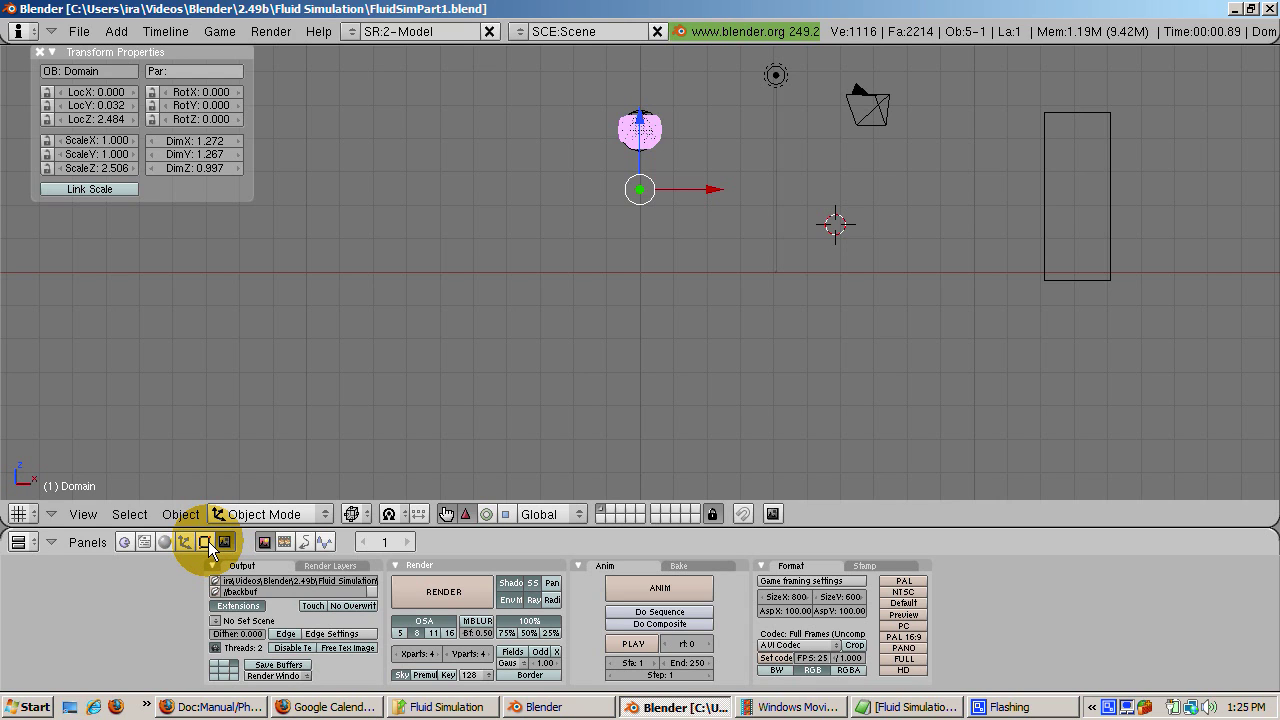
# Smooth-shade the Domain cube, give it a Subsurf modifier, and select the fluid sphere.
pyautogui.click(207, 541)
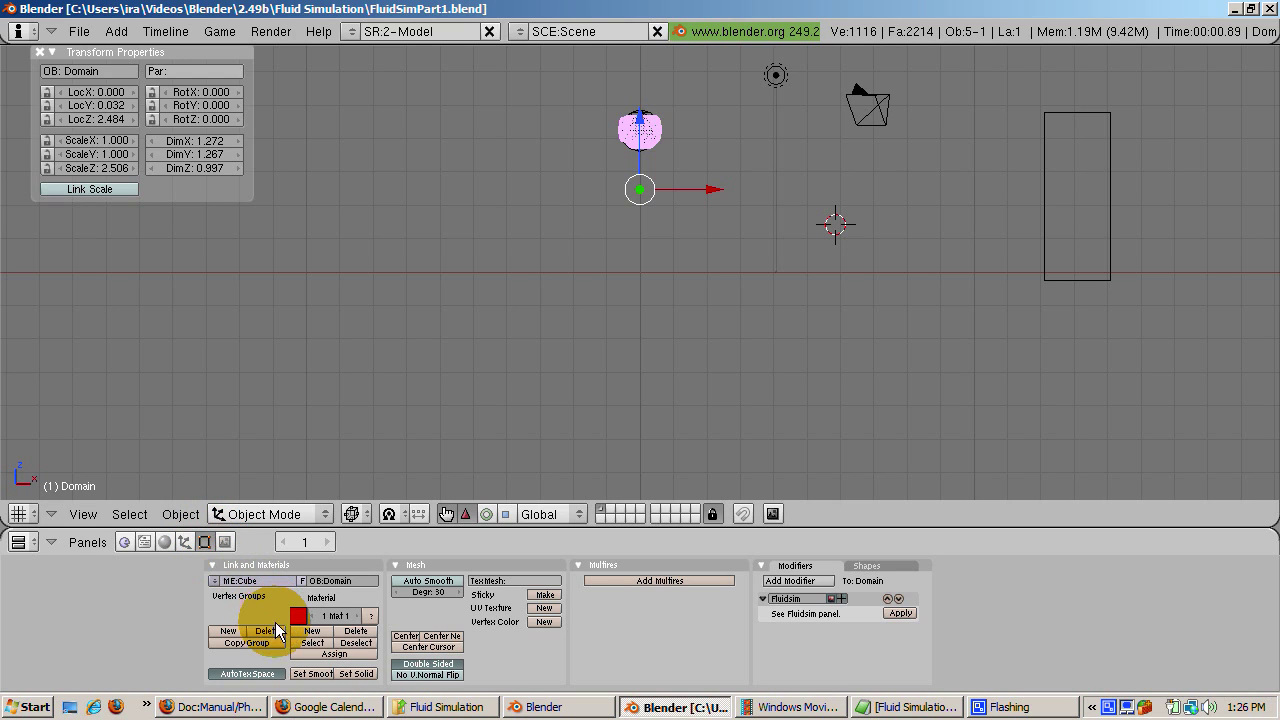
pyautogui.click(311, 674)
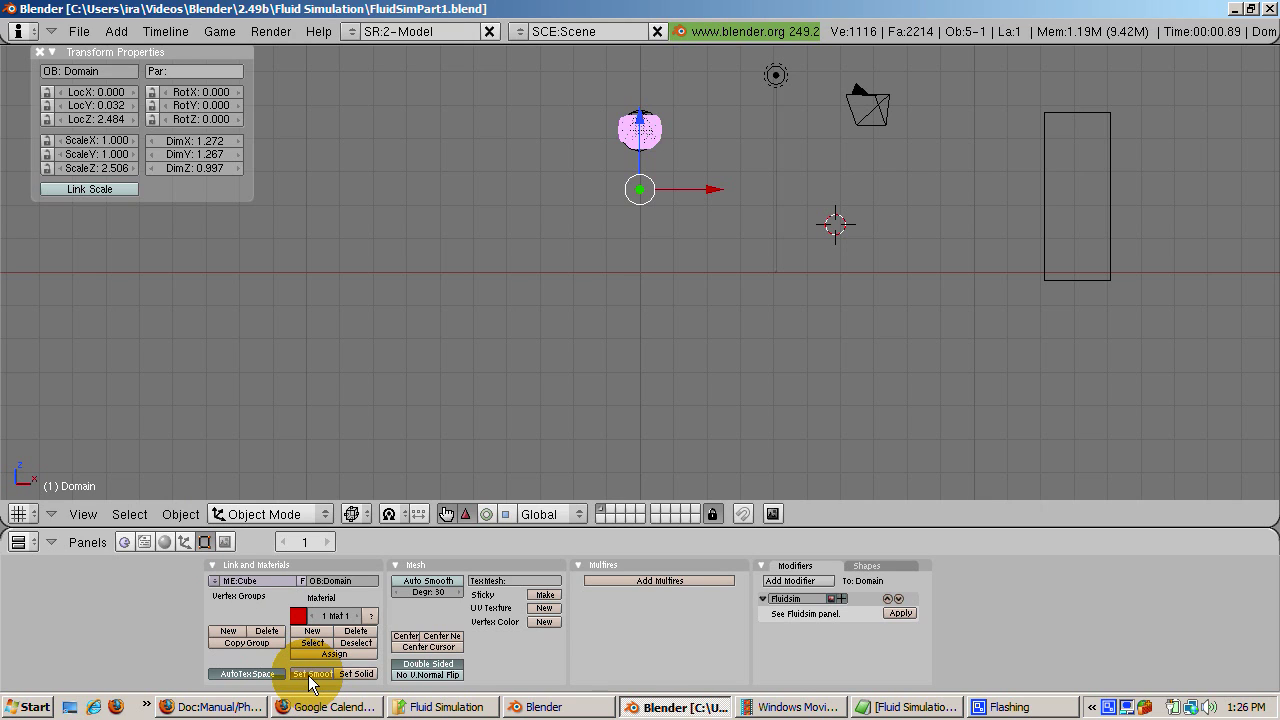
pyautogui.click(805, 580)
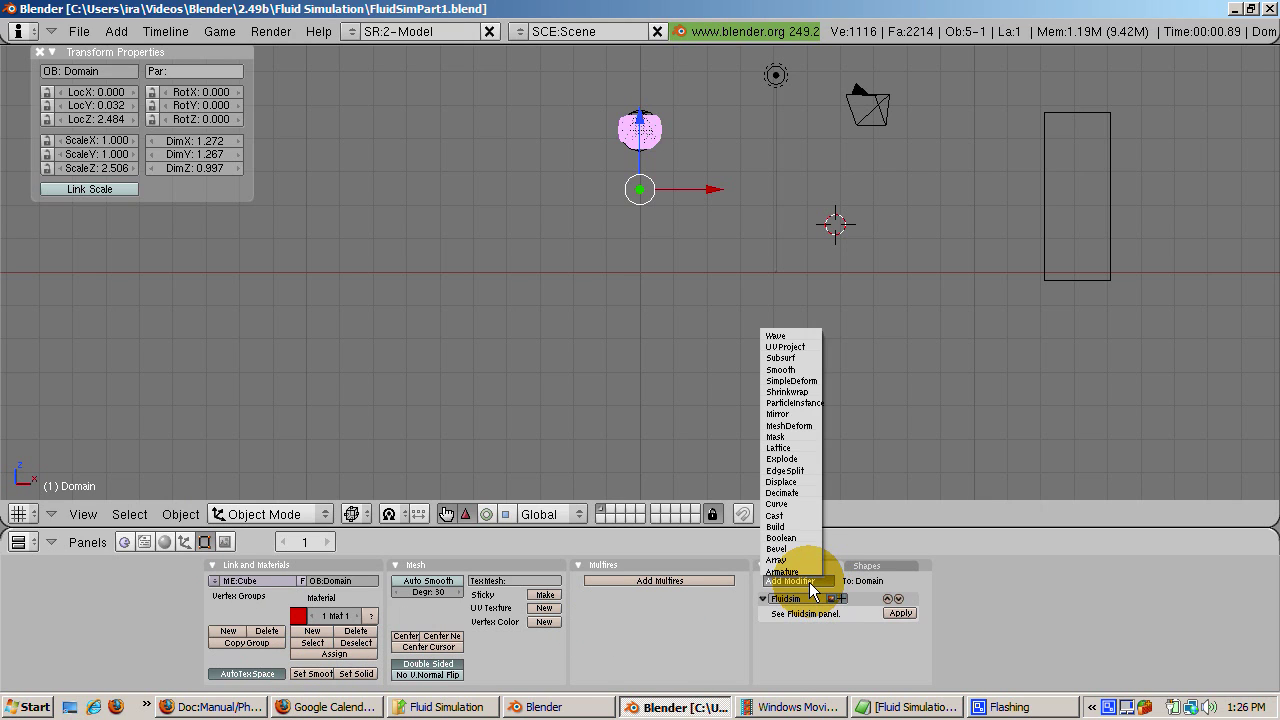
pyautogui.click(778, 358)
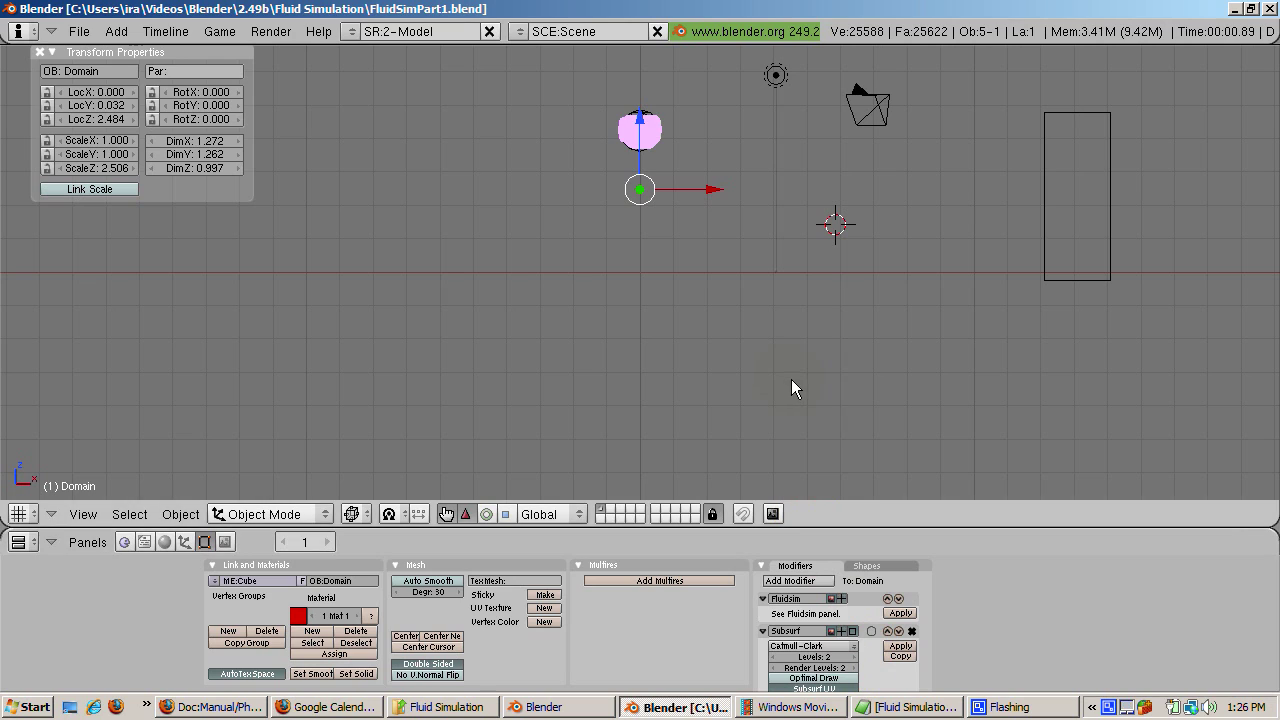
pyautogui.click(645, 143)
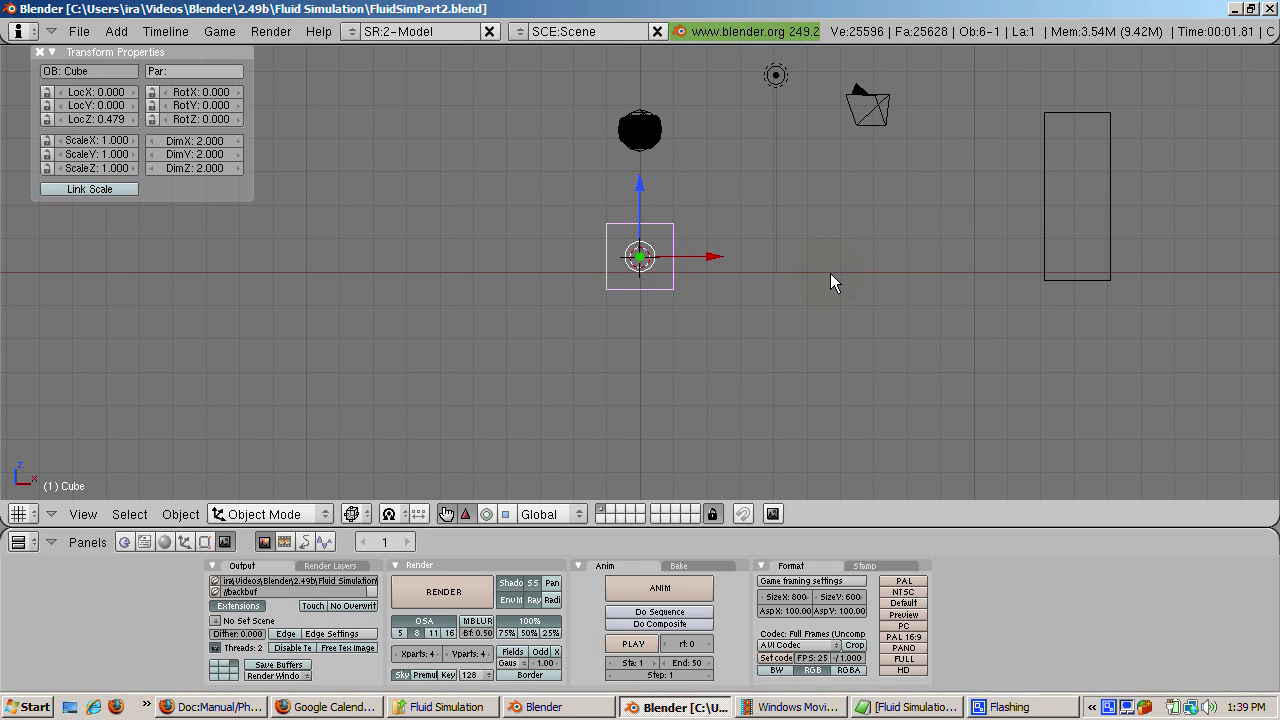
# Scale the cube down to 0.872.
pyautogui.press('s')
pyautogui.click(807, 266)
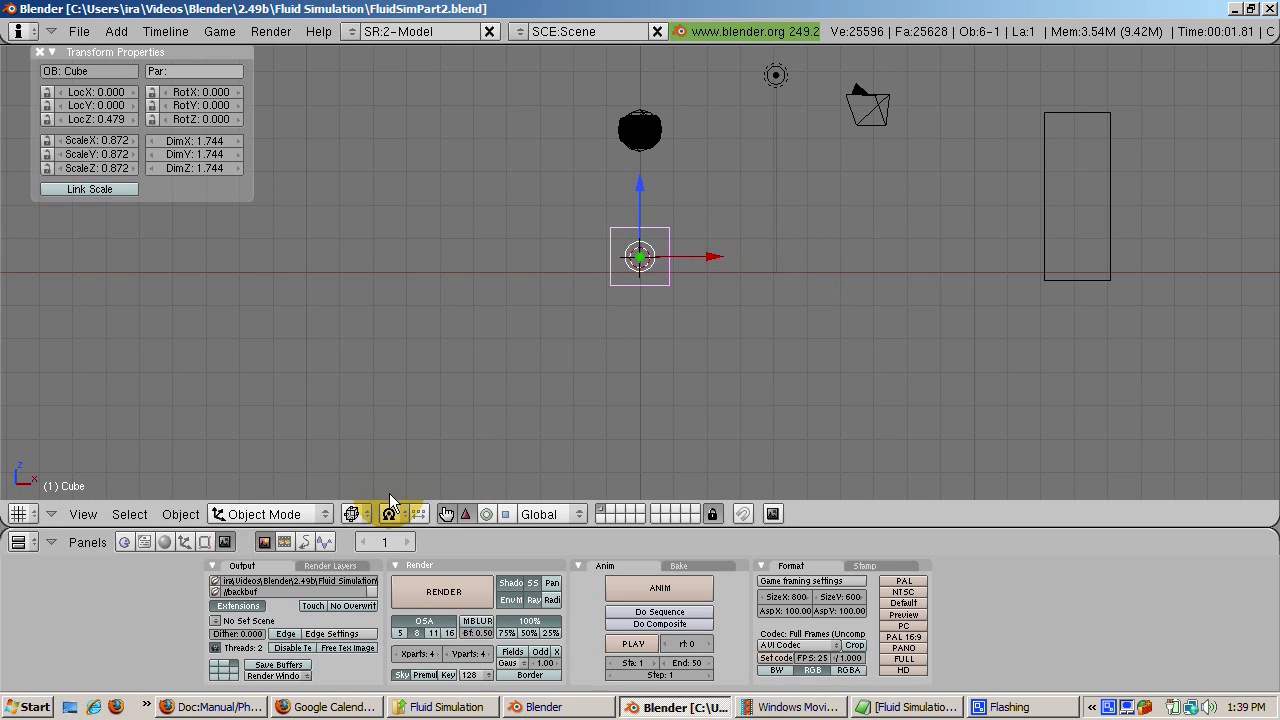
pyautogui.click(204, 541)
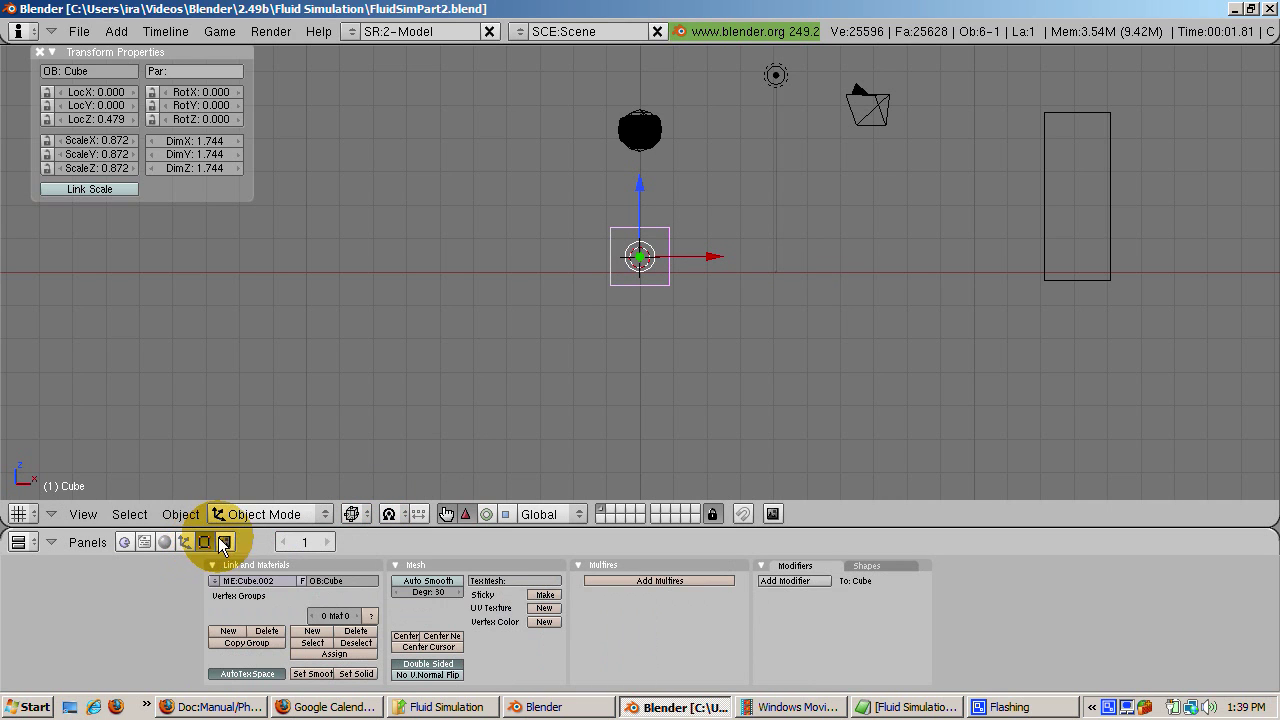
pyautogui.click(184, 541)
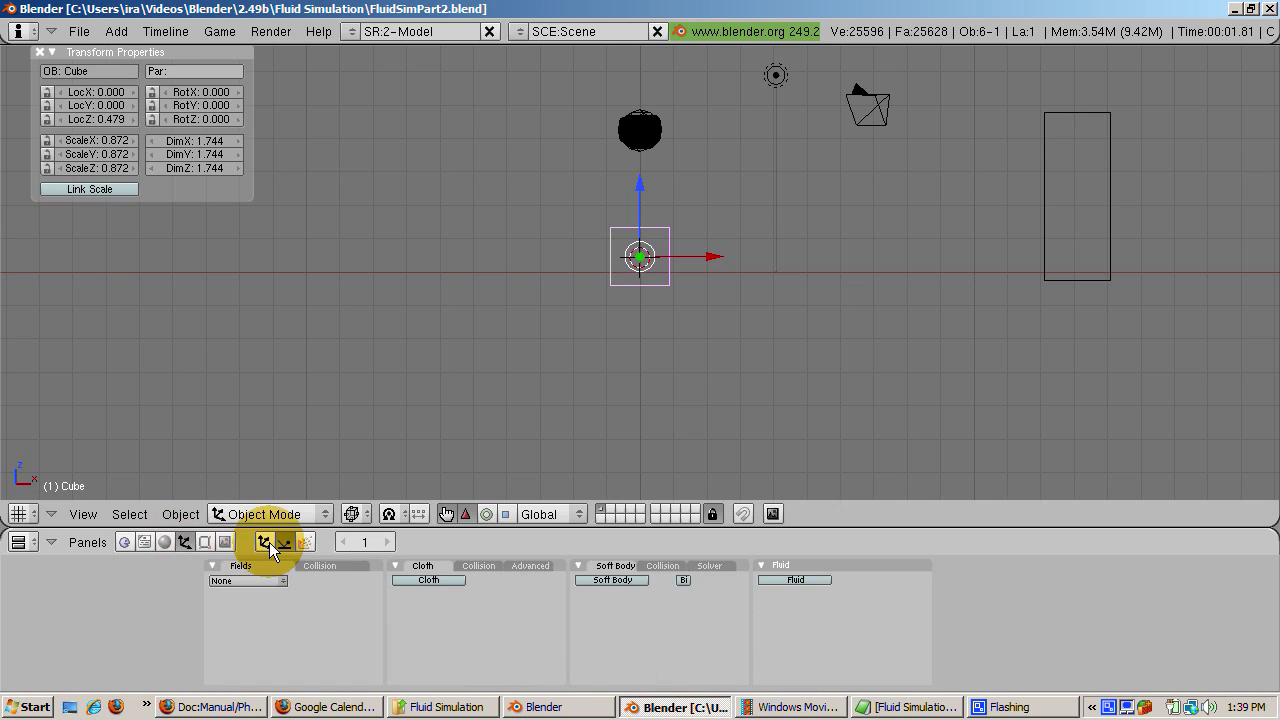
# Make the cube a fluid Obstacle and place the 3D cursor just above-left of it.
pyautogui.click(772, 580)
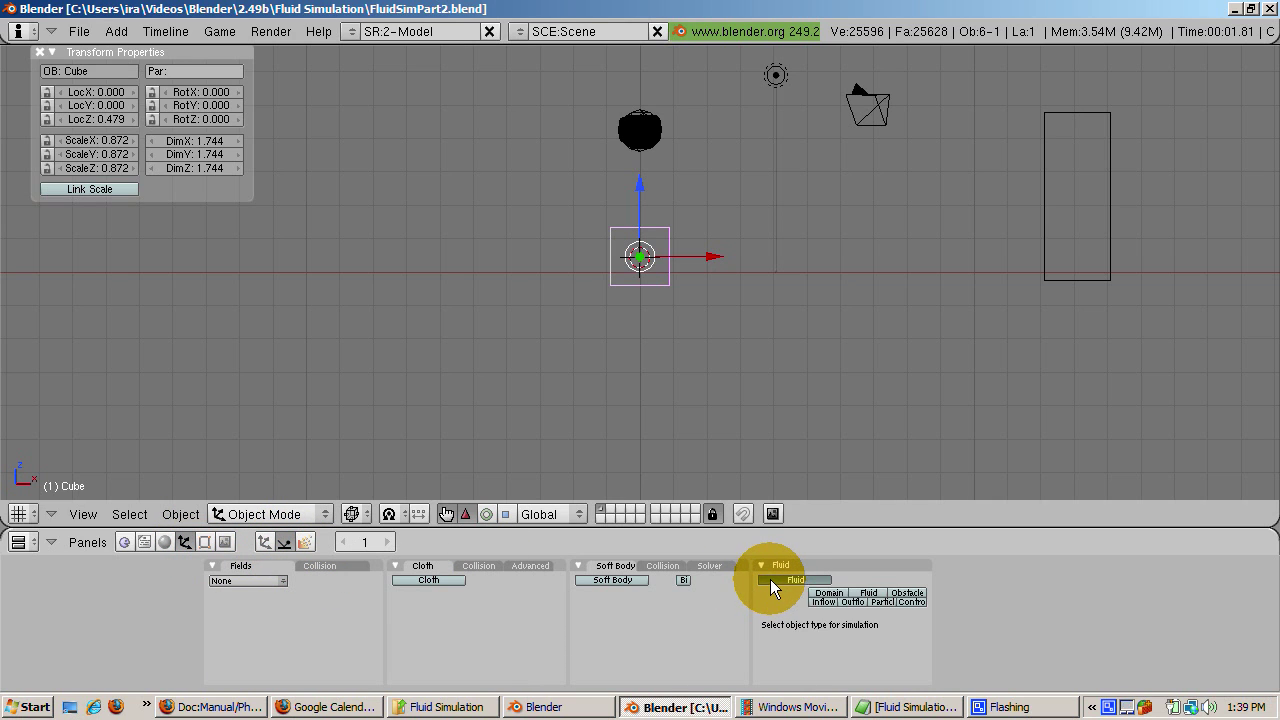
pyautogui.click(898, 592)
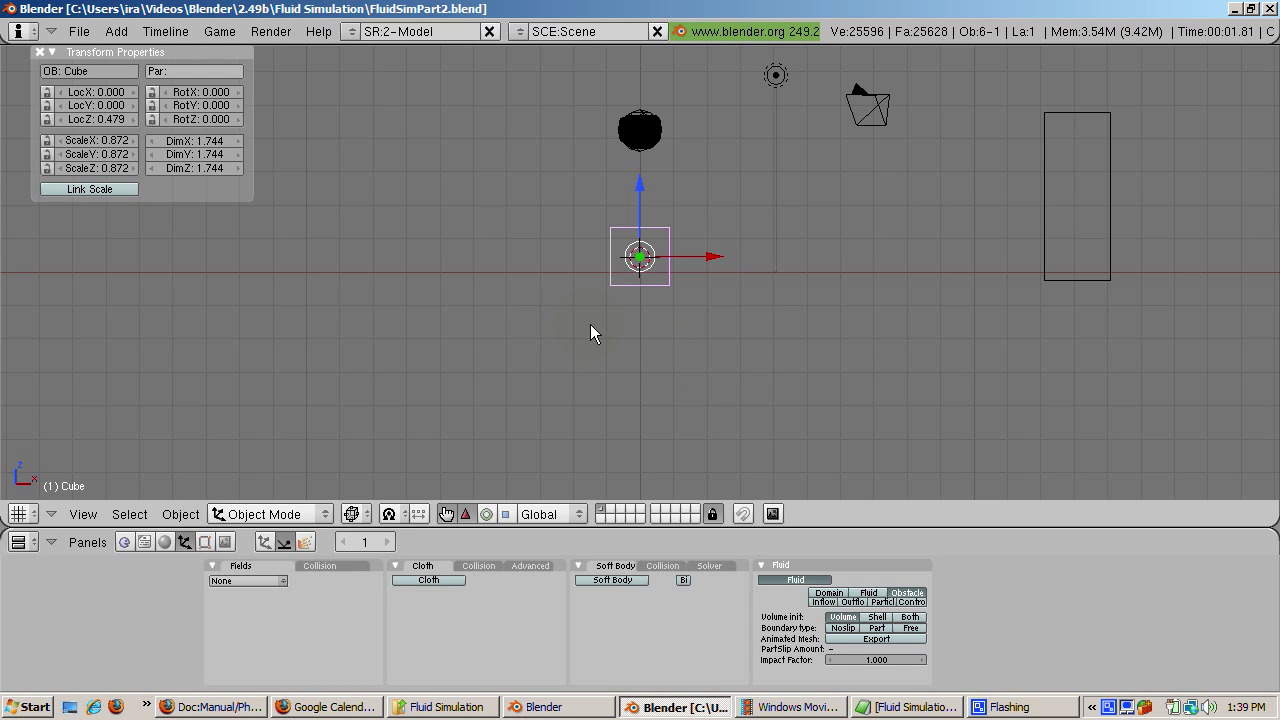
pyautogui.click(590, 324)
pyautogui.click(609, 210)
# Add a Plane at the 3D cursor and move it just above the cube, to X -0.121, Z 1.557.
pyautogui.press('space')
pyautogui.moveTo(716, 208)
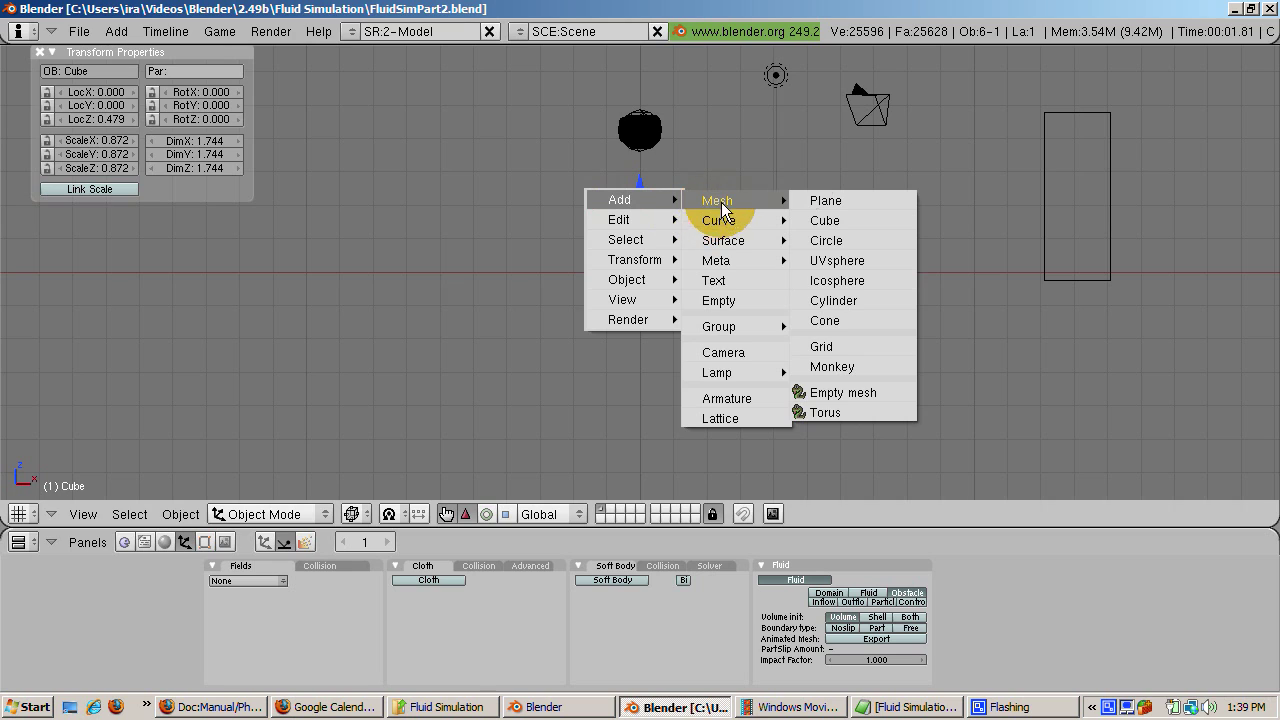
pyautogui.click(819, 205)
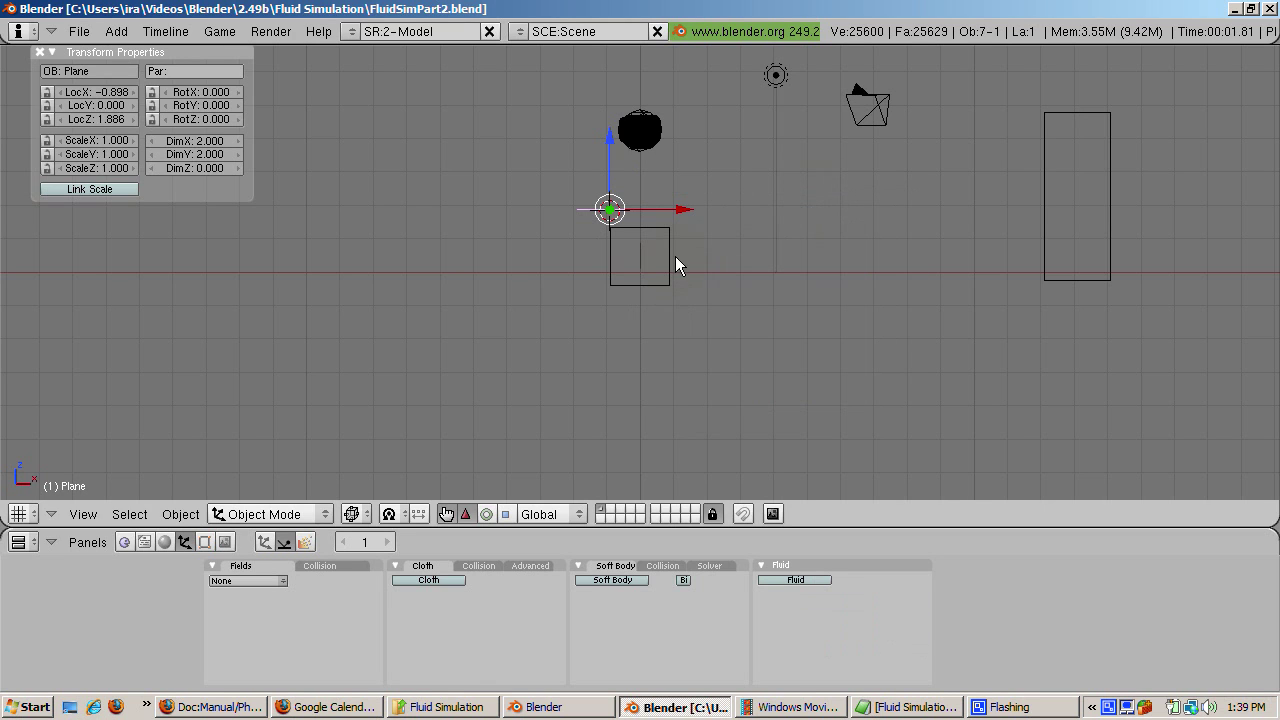
pyautogui.press('g')
pyautogui.click(611, 397)
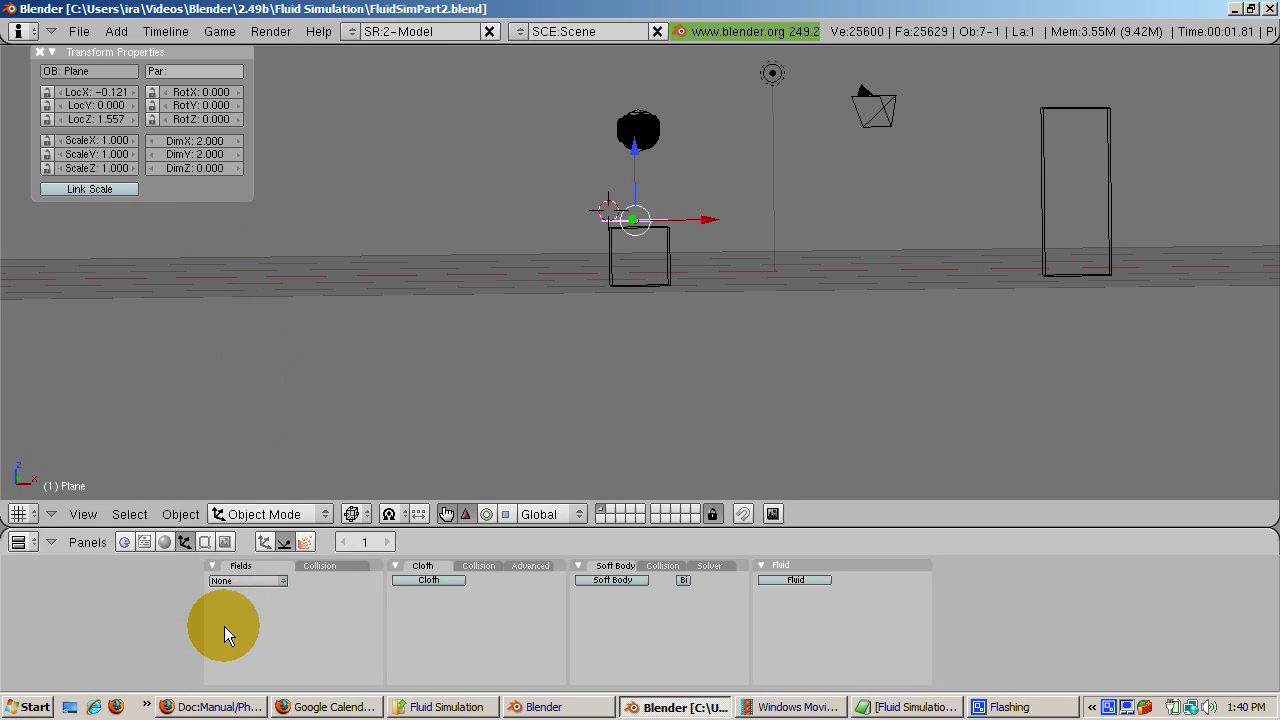
# Enable fluid simulation on the new plane.
pyautogui.click(774, 580)
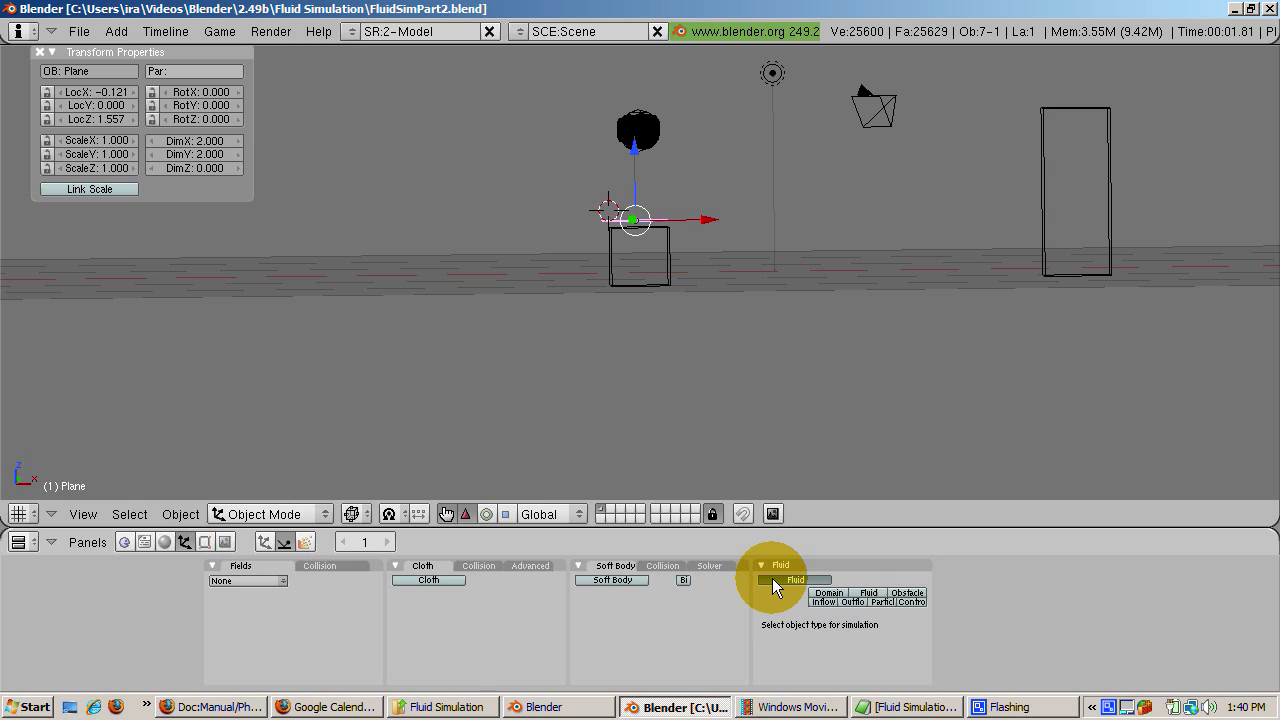